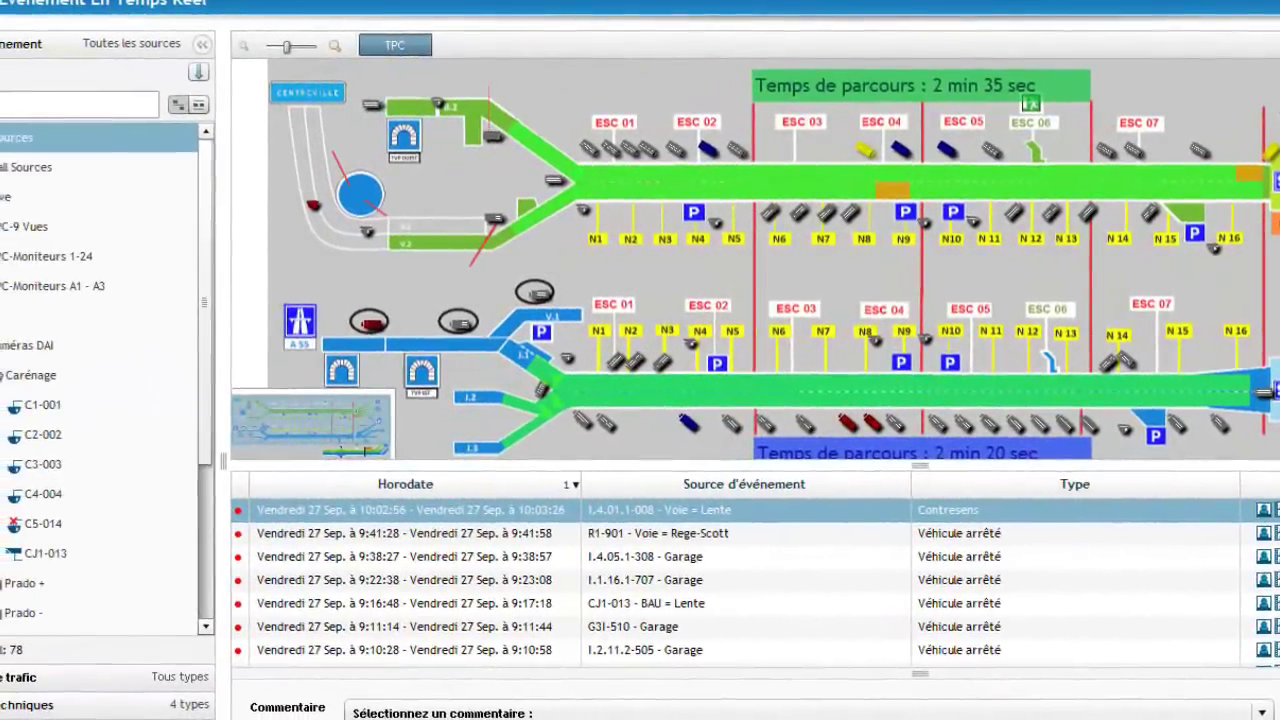
Expand the Live and TPC-9 Vues sources to show the Barco screens, then collapse TPC-9 Vues.
click(53, 192)
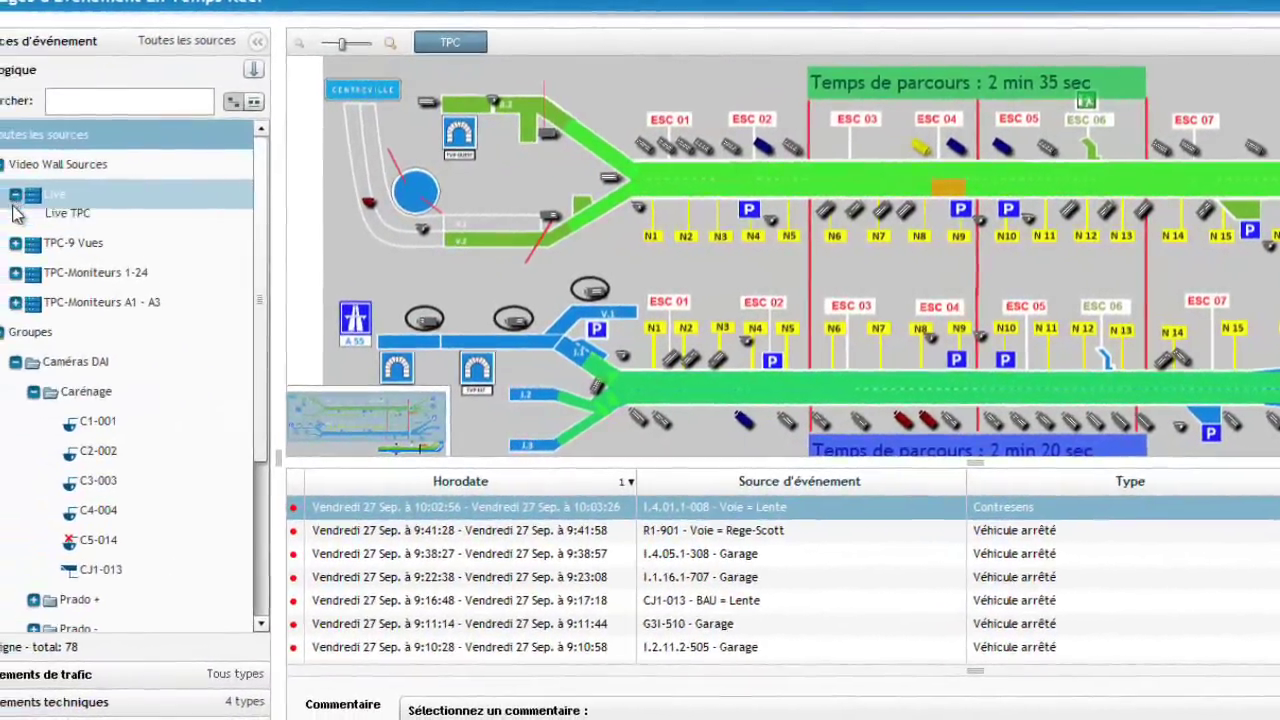
click(53, 252)
click(52, 552)
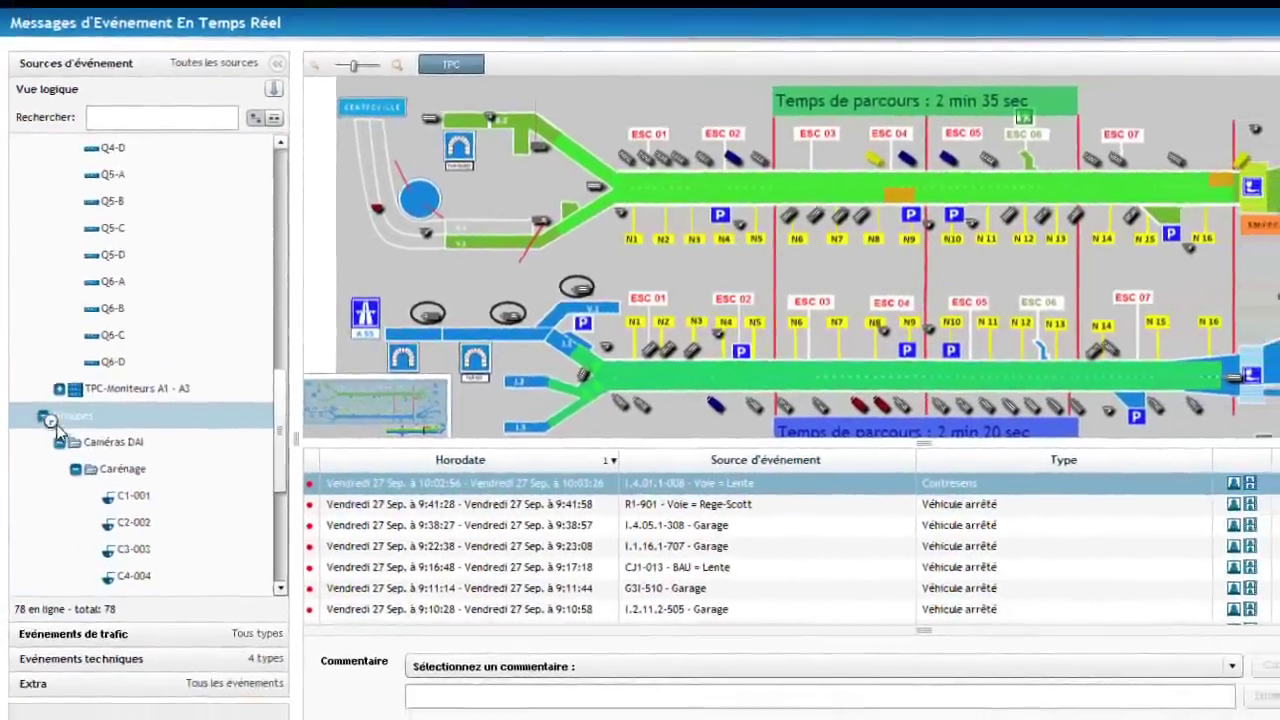
scroll(97, 425, up, 5)
scroll(85, 298, up, 3)
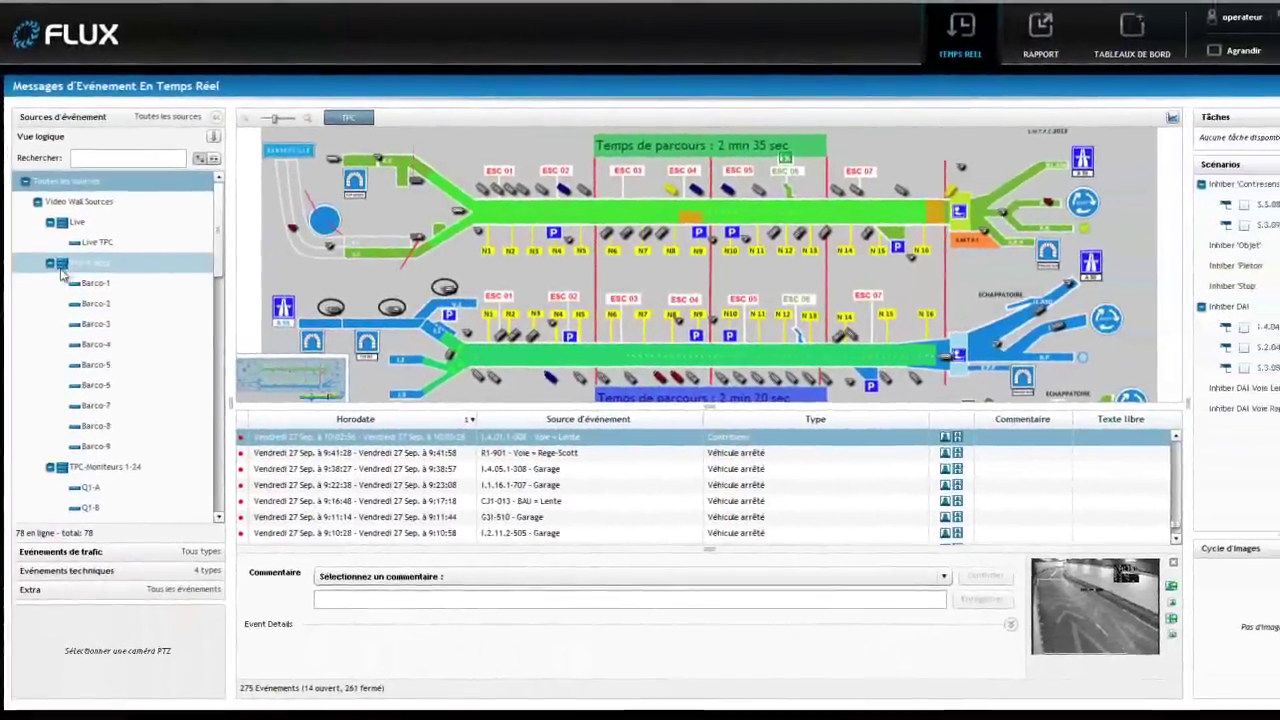
click(56, 258)
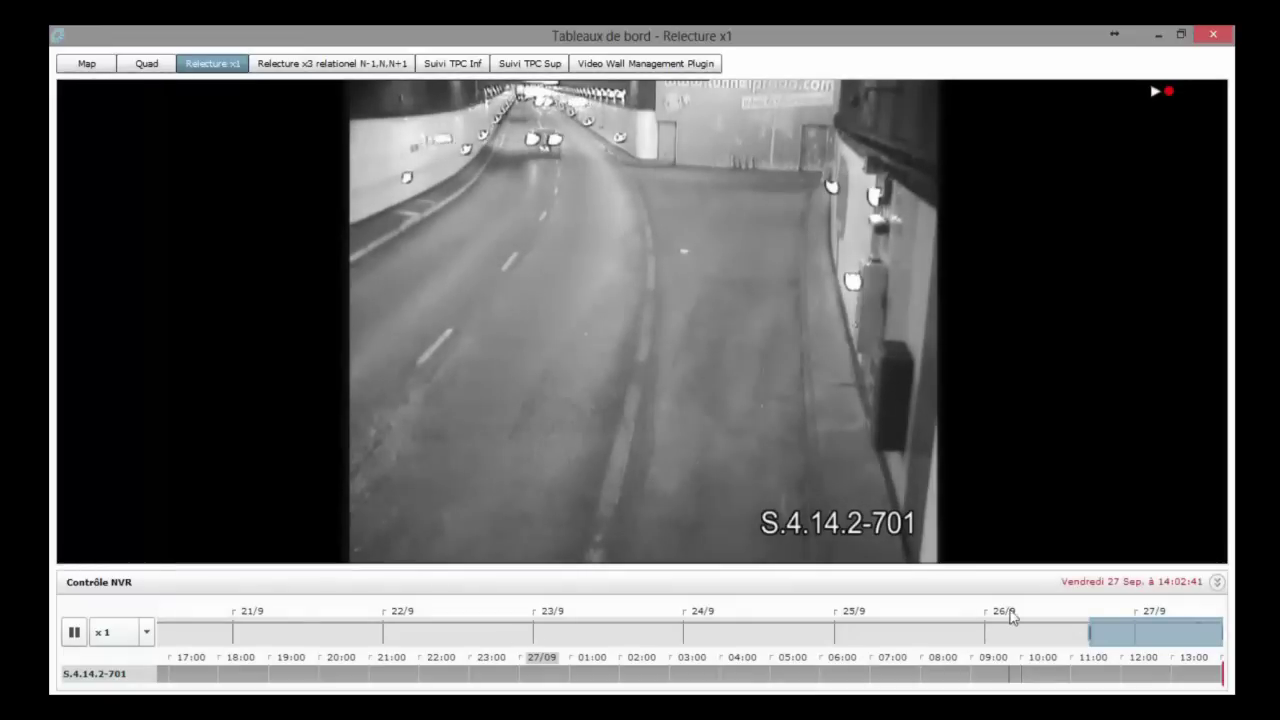
Export a 2-minute clip starting 26/09/2013, then seek the three-camera replay to 26 September morning.
drag(1120, 632, 1043, 632)
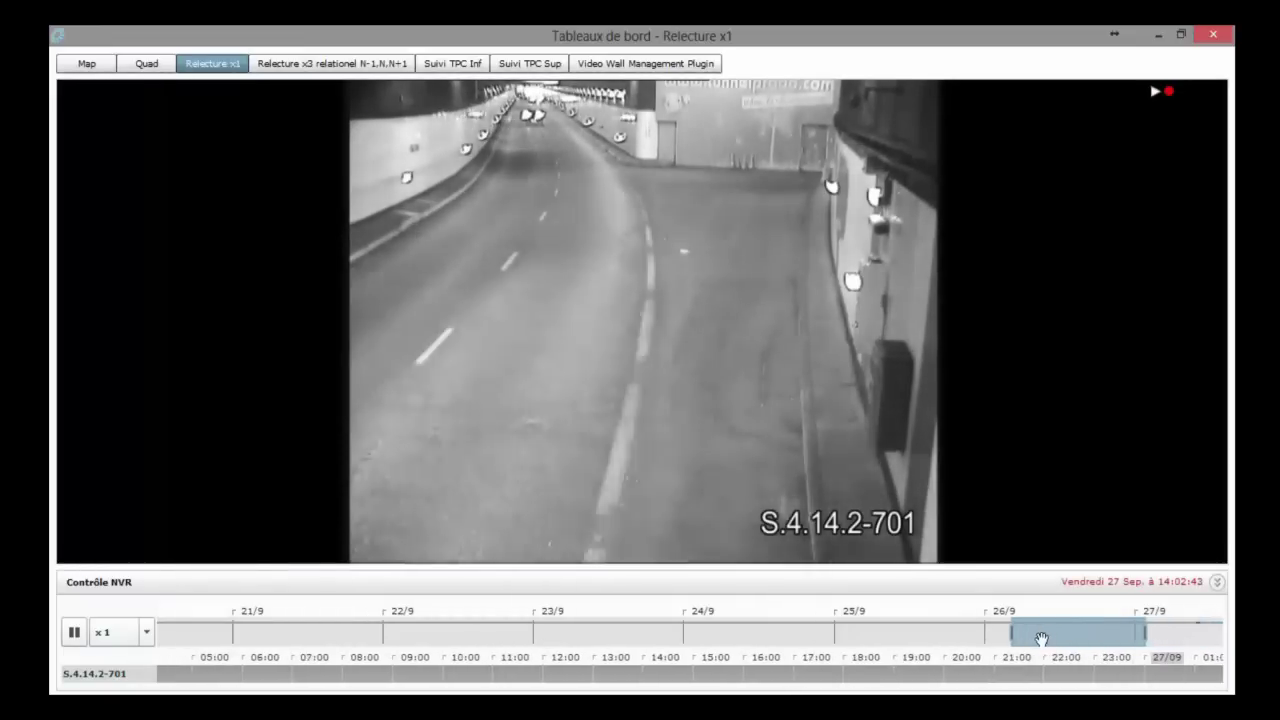
click(1028, 676)
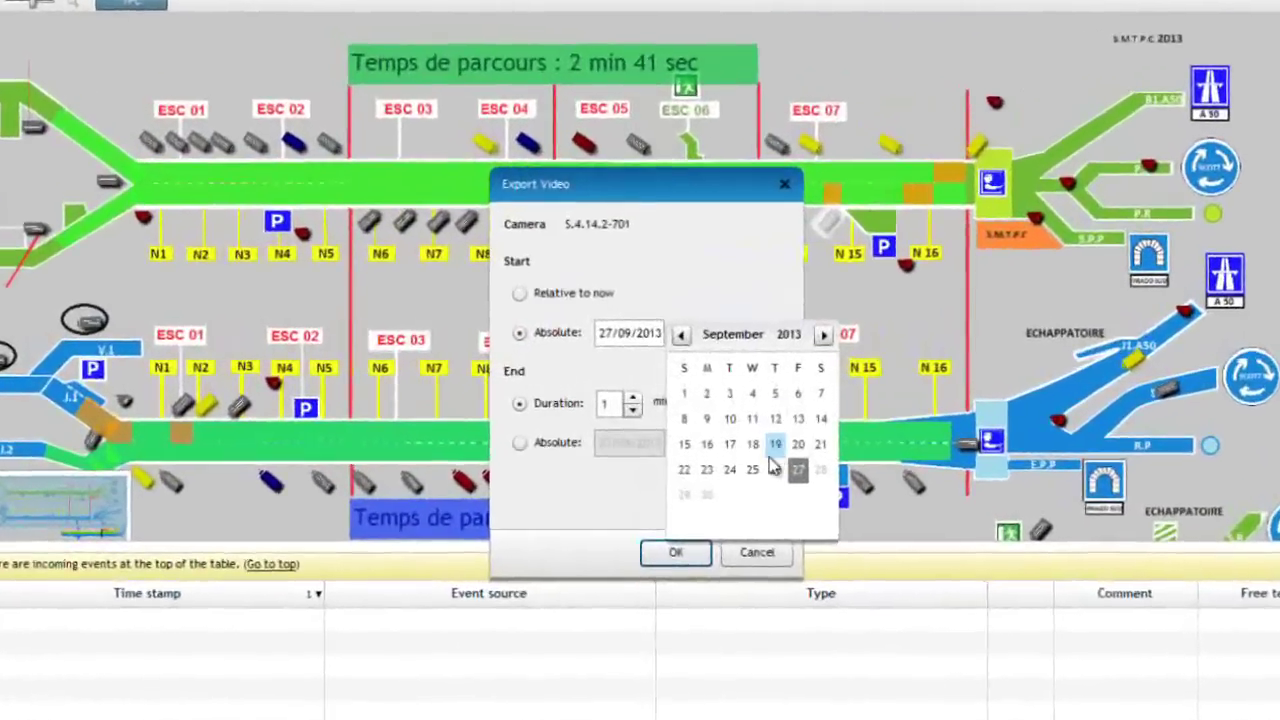
click(775, 469)
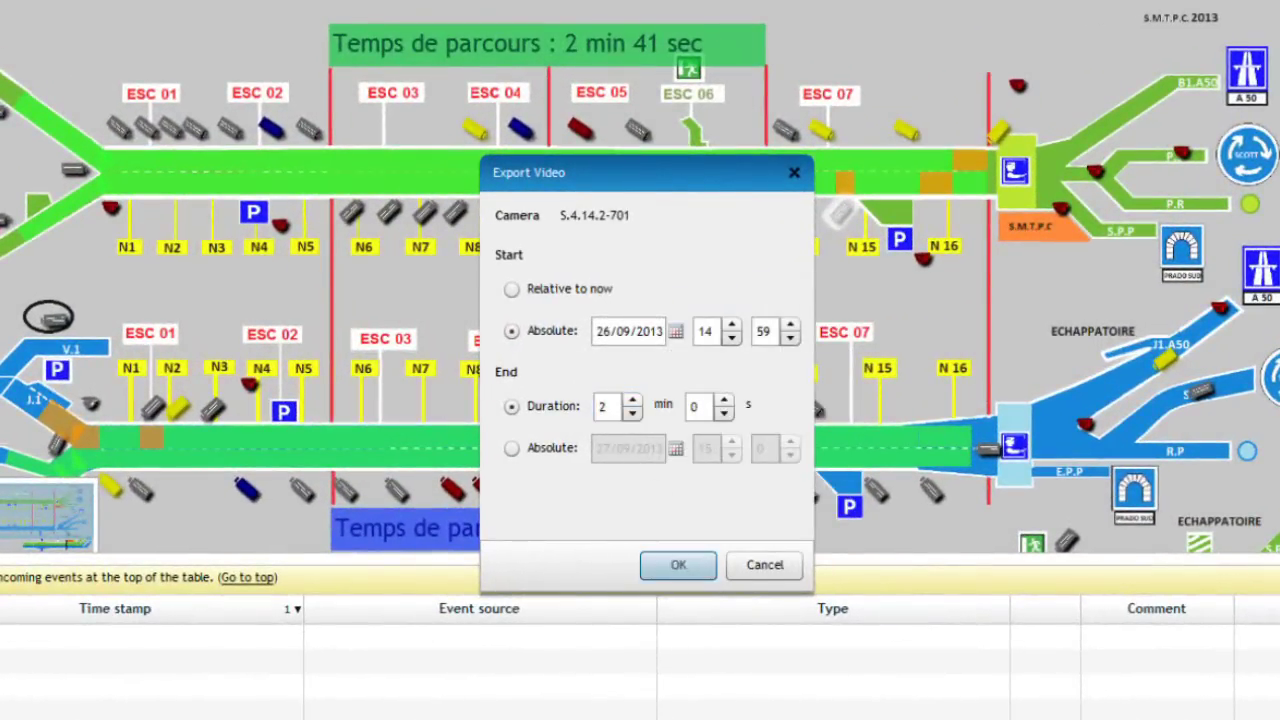
click(678, 565)
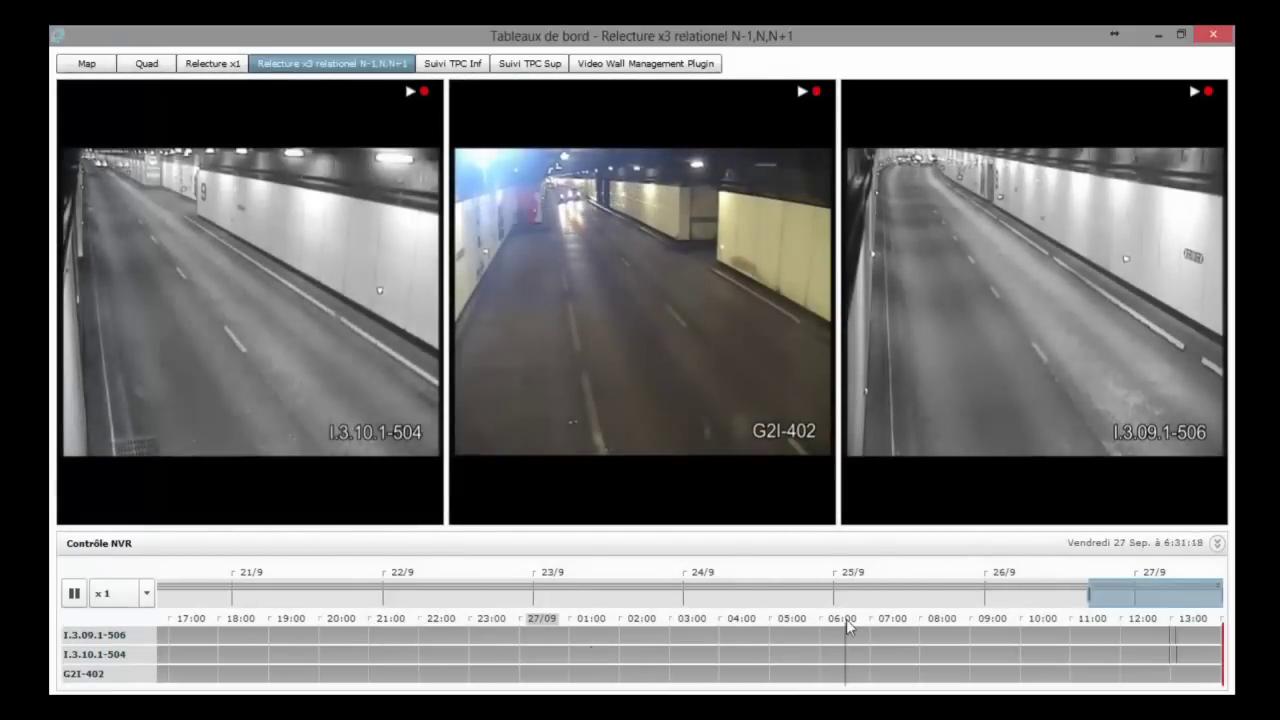
drag(1090, 593, 797, 593)
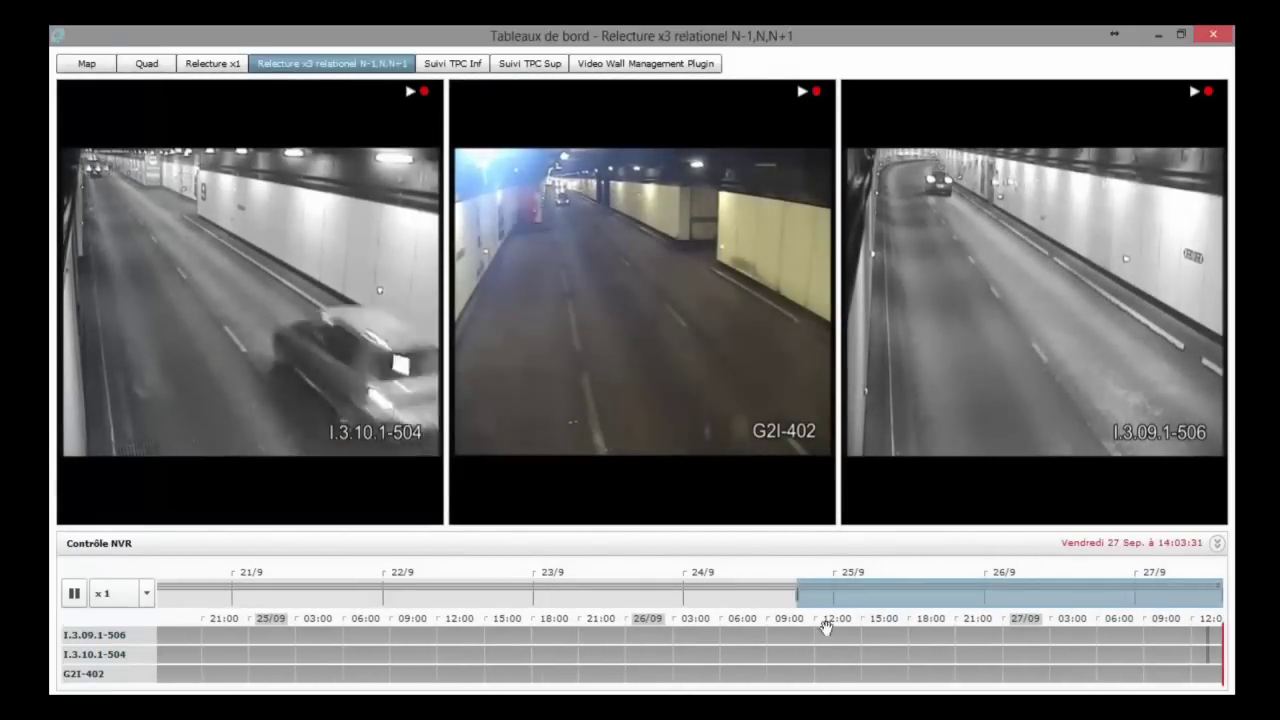
click(793, 654)
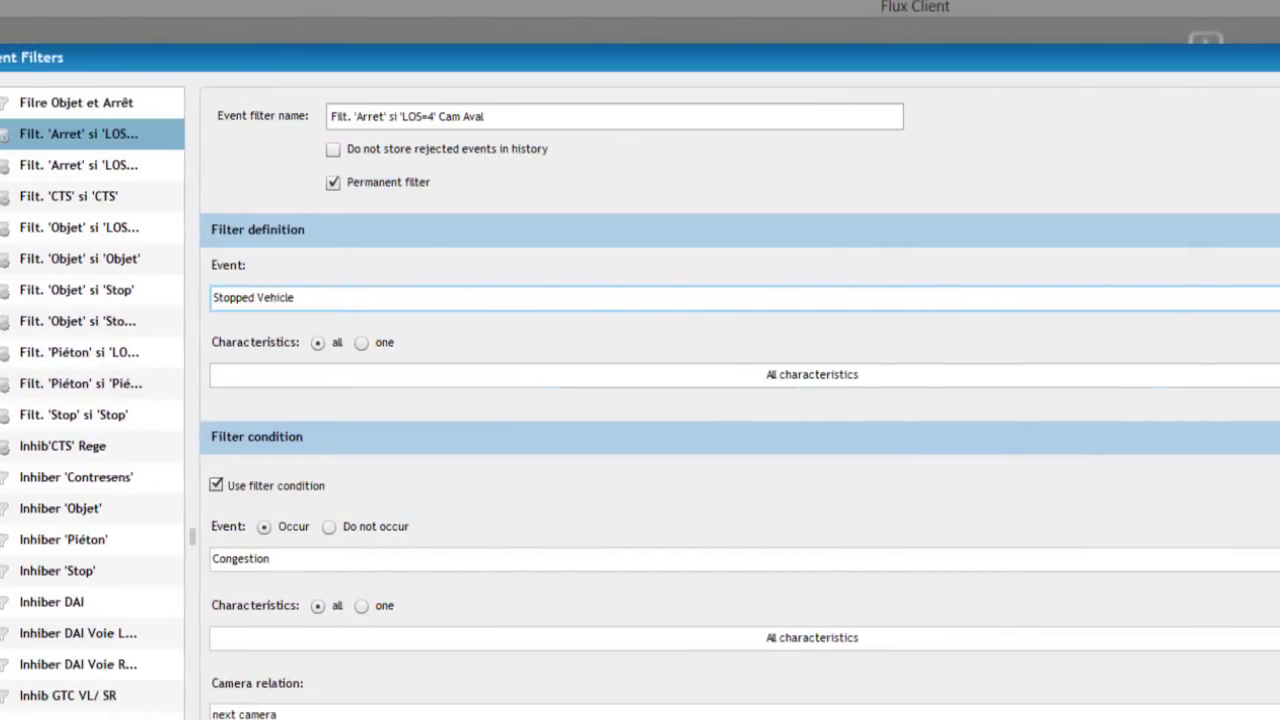
Browse the stopped-vehicle characteristic names without changes, then inspect the condition's event and camera relation.
click(884, 378)
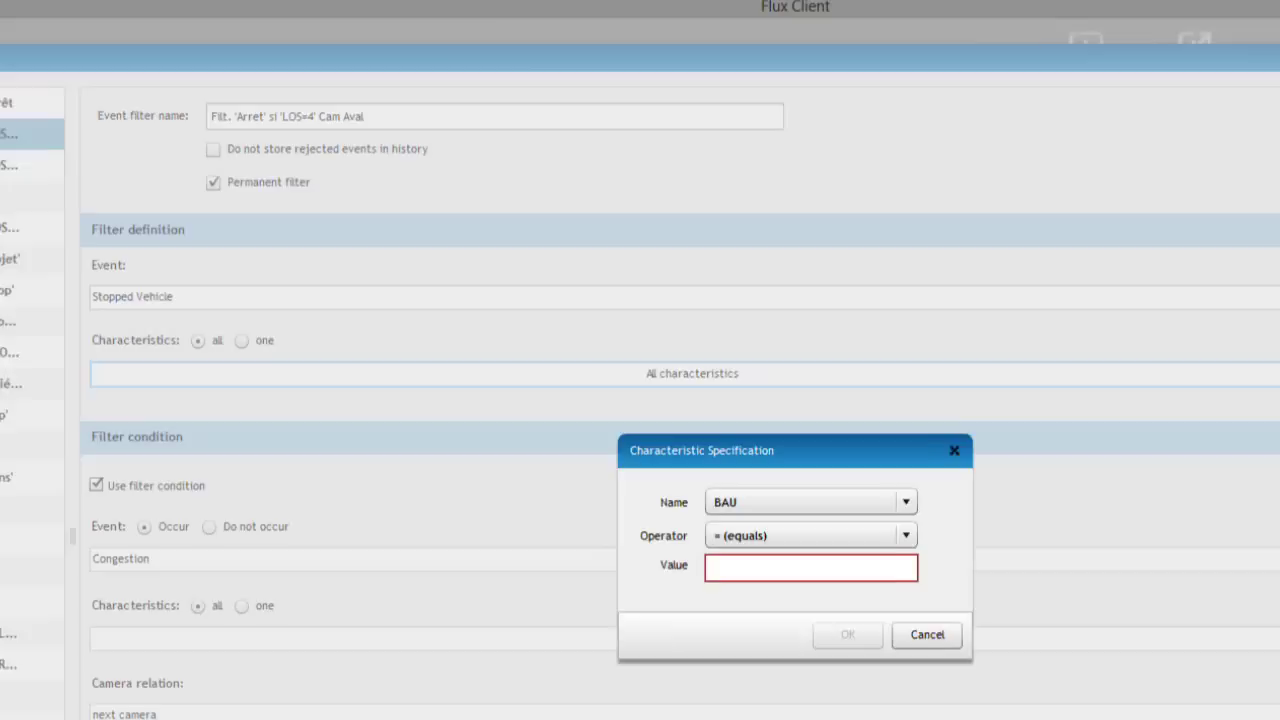
click(895, 502)
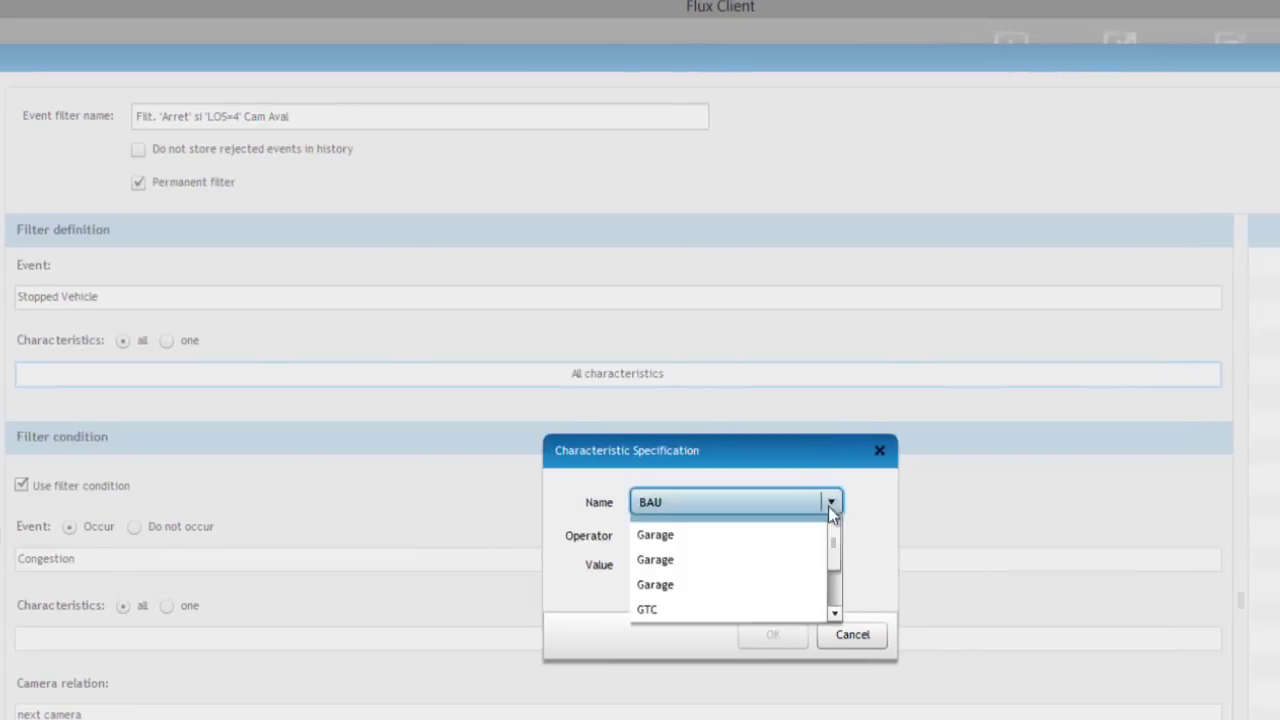
scroll(765, 600, down, 1)
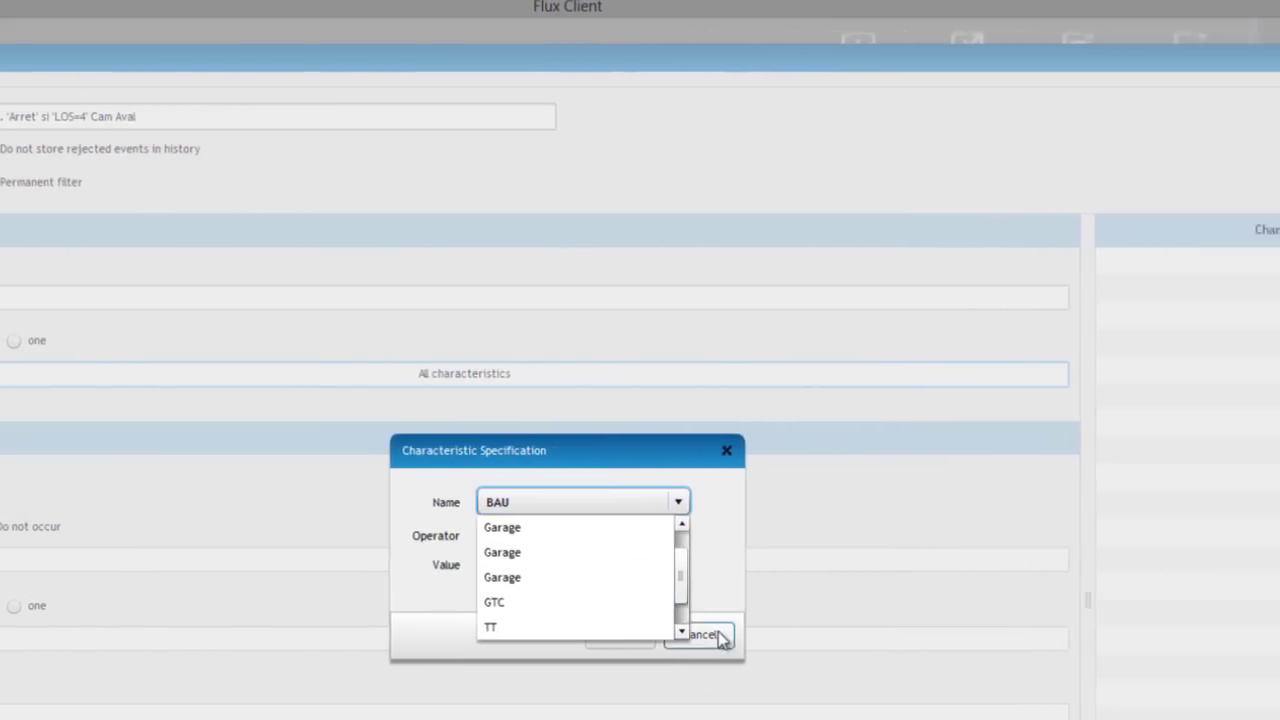
click(790, 634)
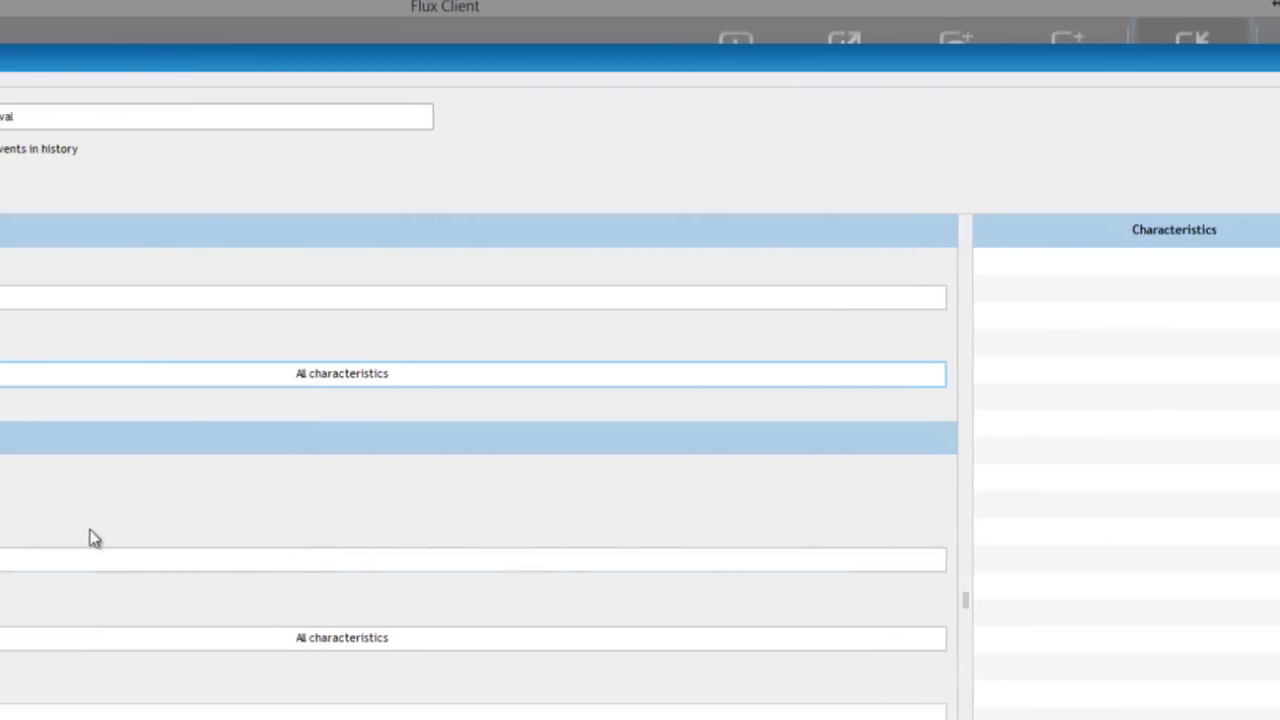
click(150, 560)
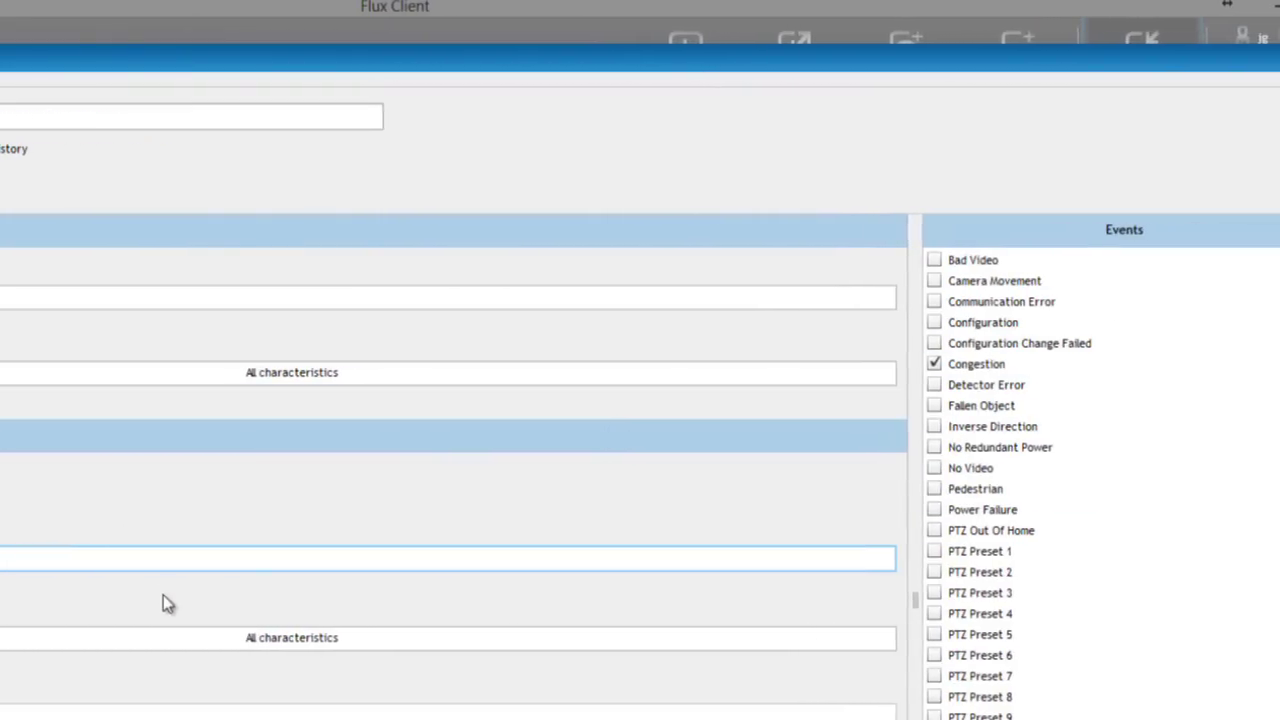
click(107, 712)
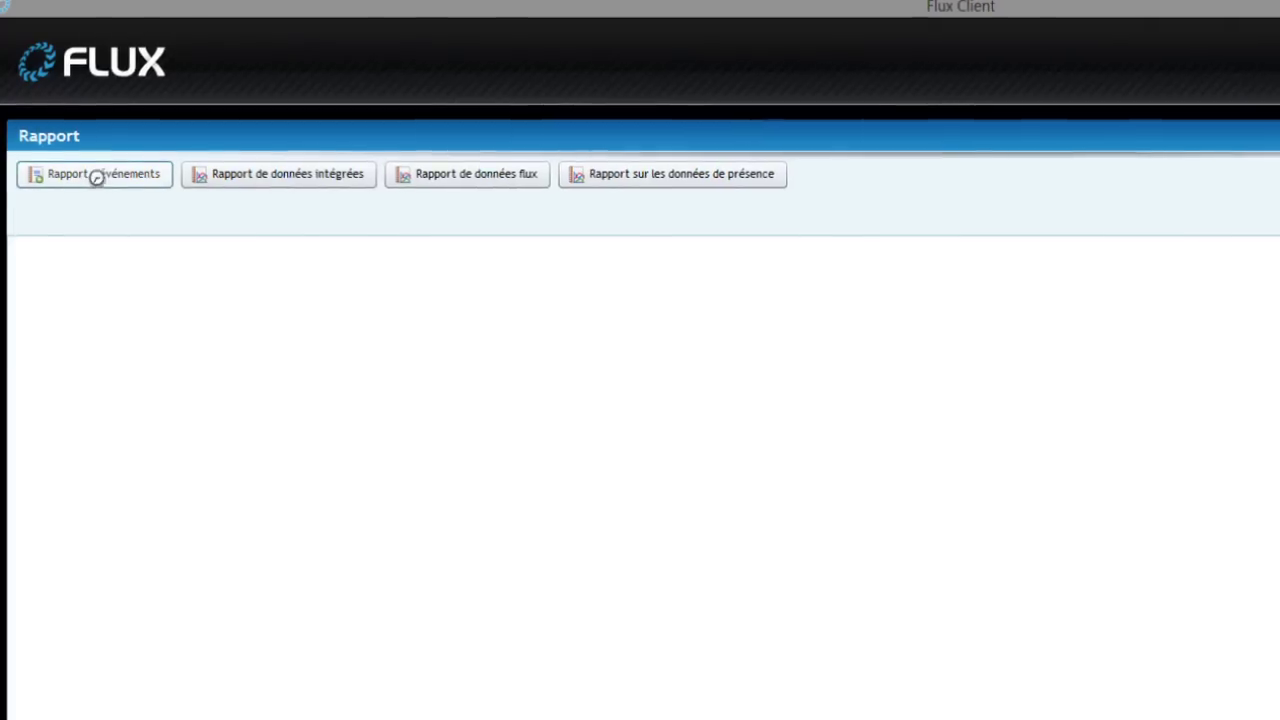
List Véhicule arrêté events from all Caméras DAI cameras over a relative last-hour period.
click(94, 174)
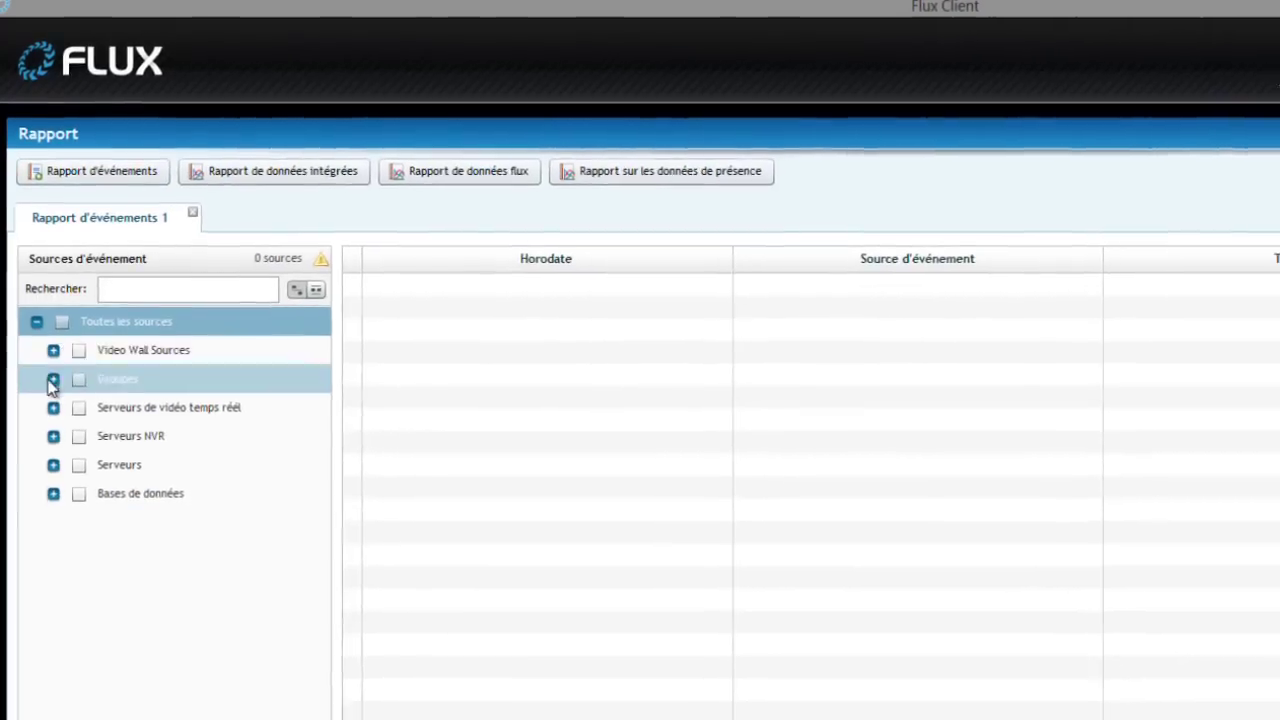
click(52, 370)
click(110, 398)
click(91, 260)
click(34, 455)
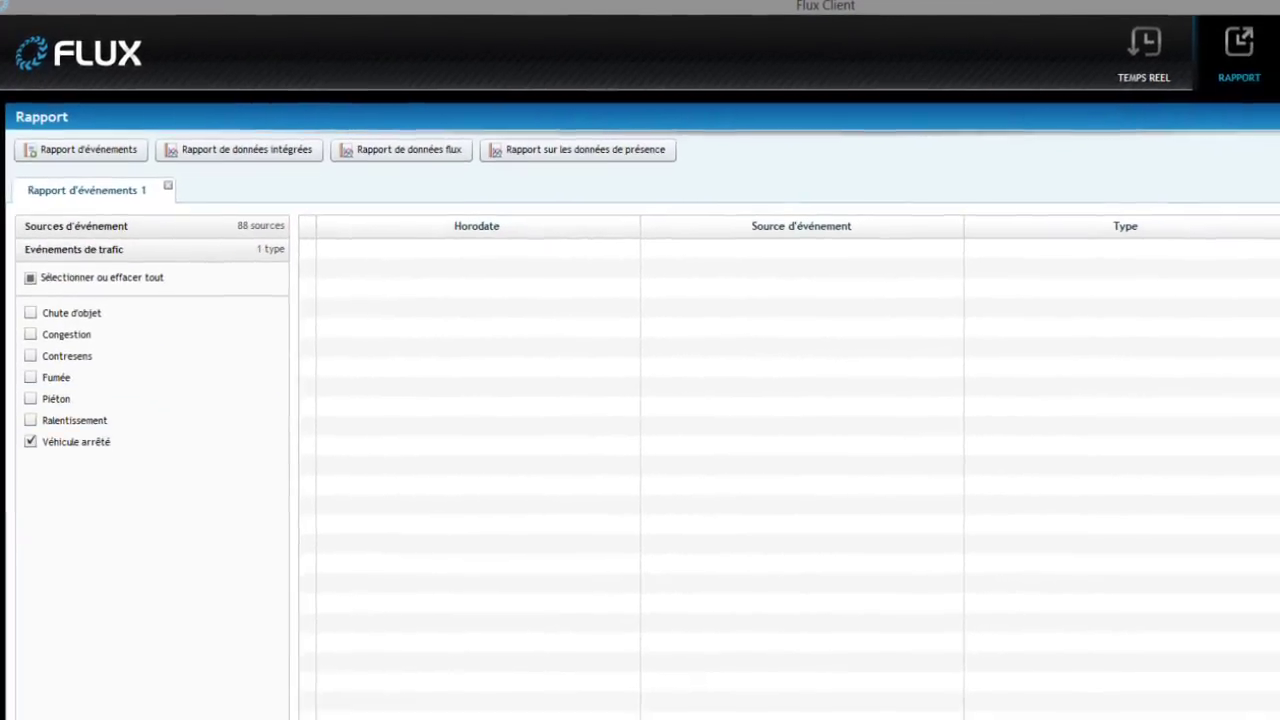
click(77, 260)
click(60, 280)
click(25, 374)
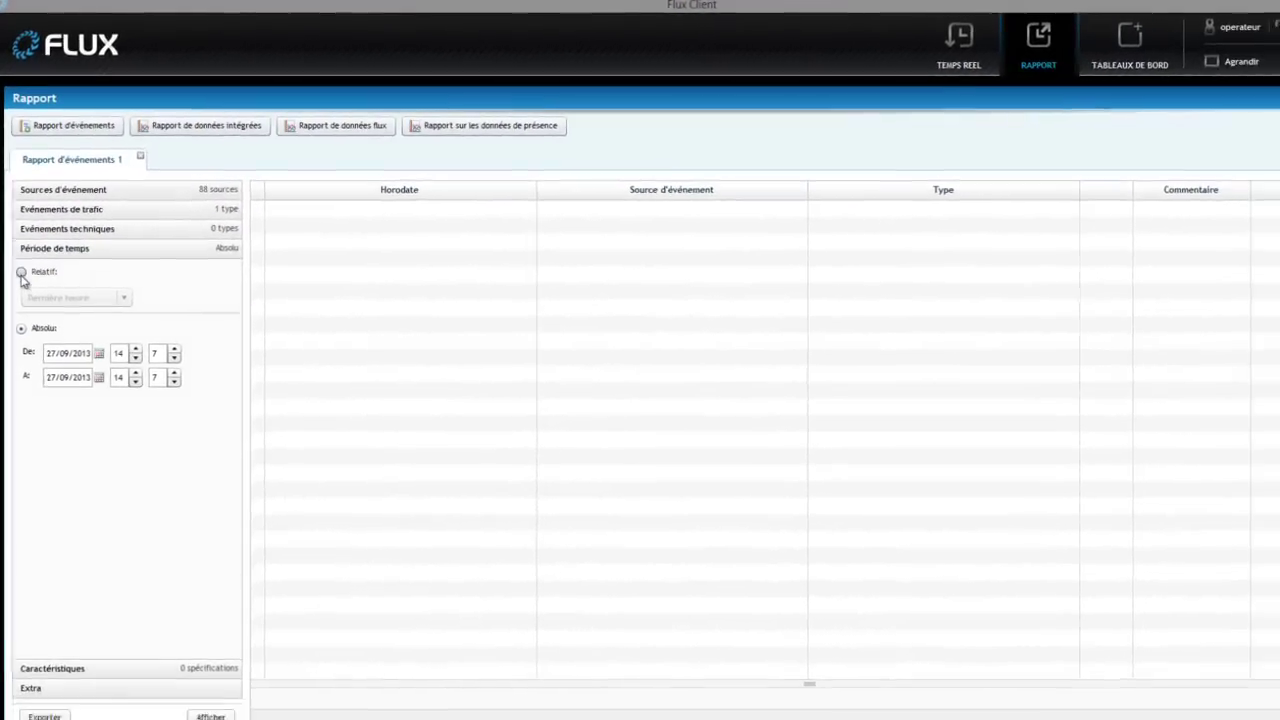
click(24, 310)
click(203, 693)
Select the P2-802 stopped-vehicle event, browse the preset comments, and export the report.
click(680, 248)
click(640, 581)
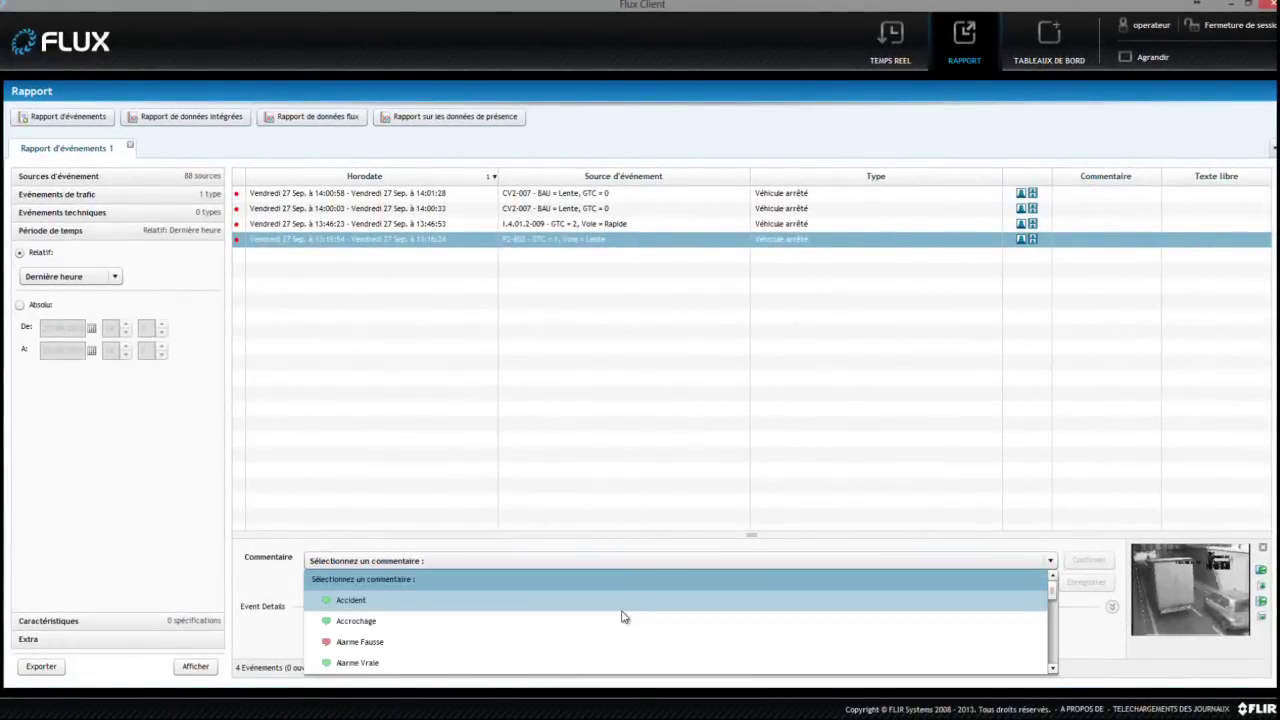
click(625, 585)
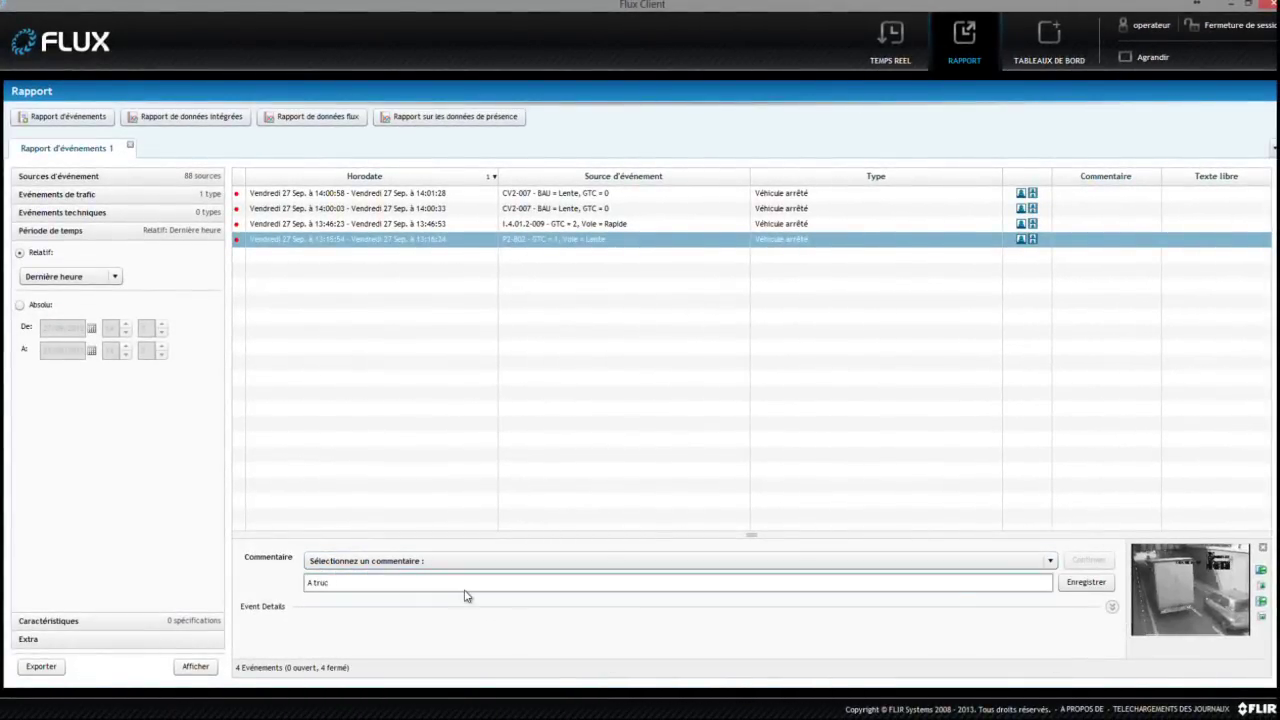
click(41, 666)
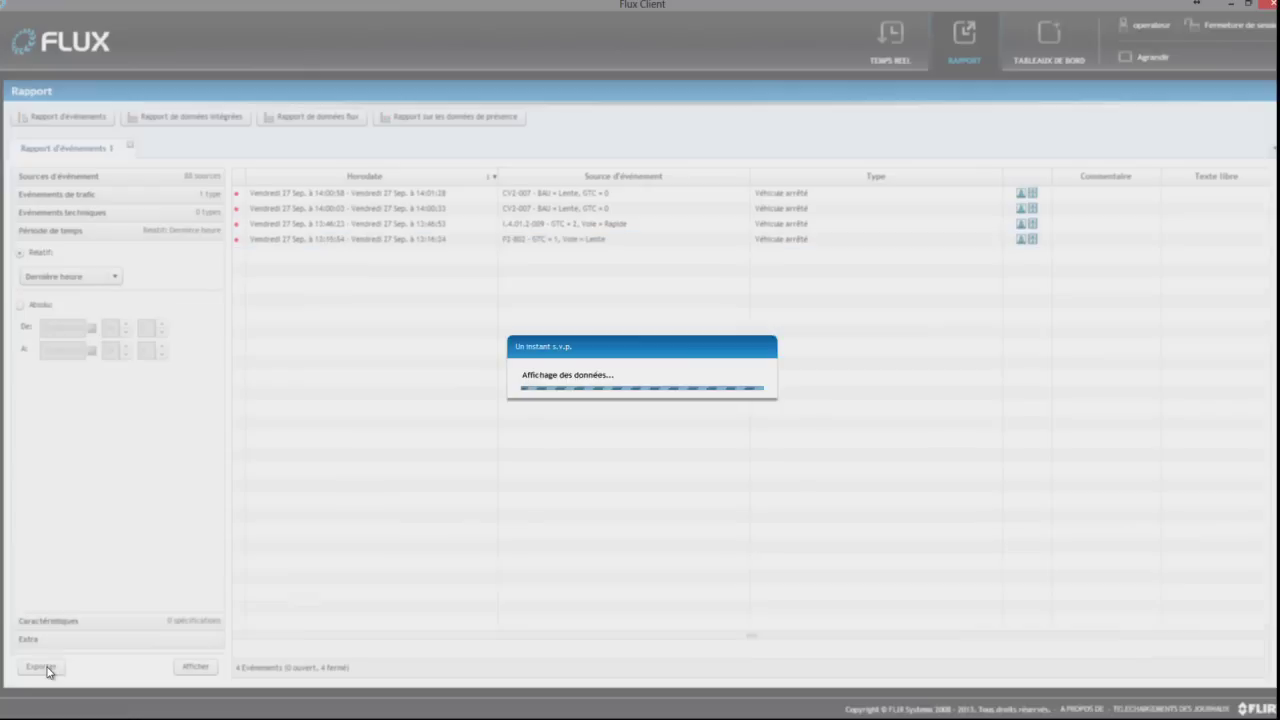
click(702, 465)
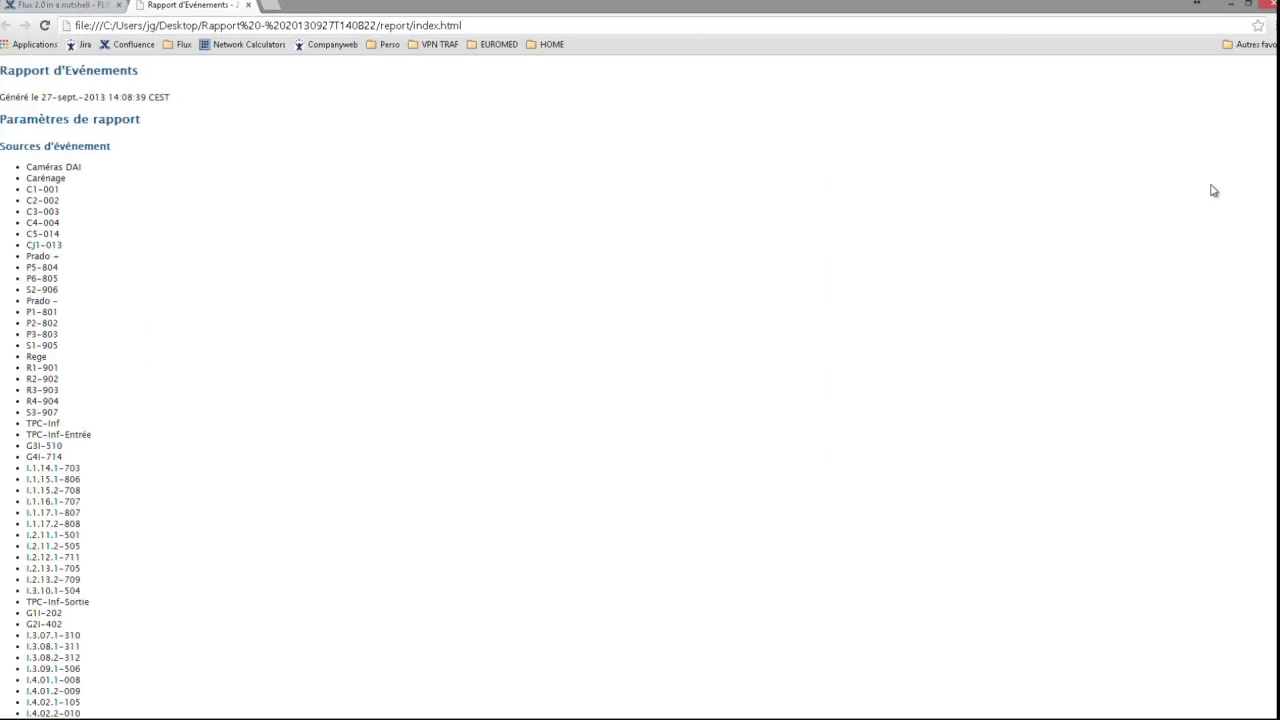
Browse the HTML report and its clip, re-export it as Excel (.xls), and start a flow data report.
scroll(1212, 190, down, 10)
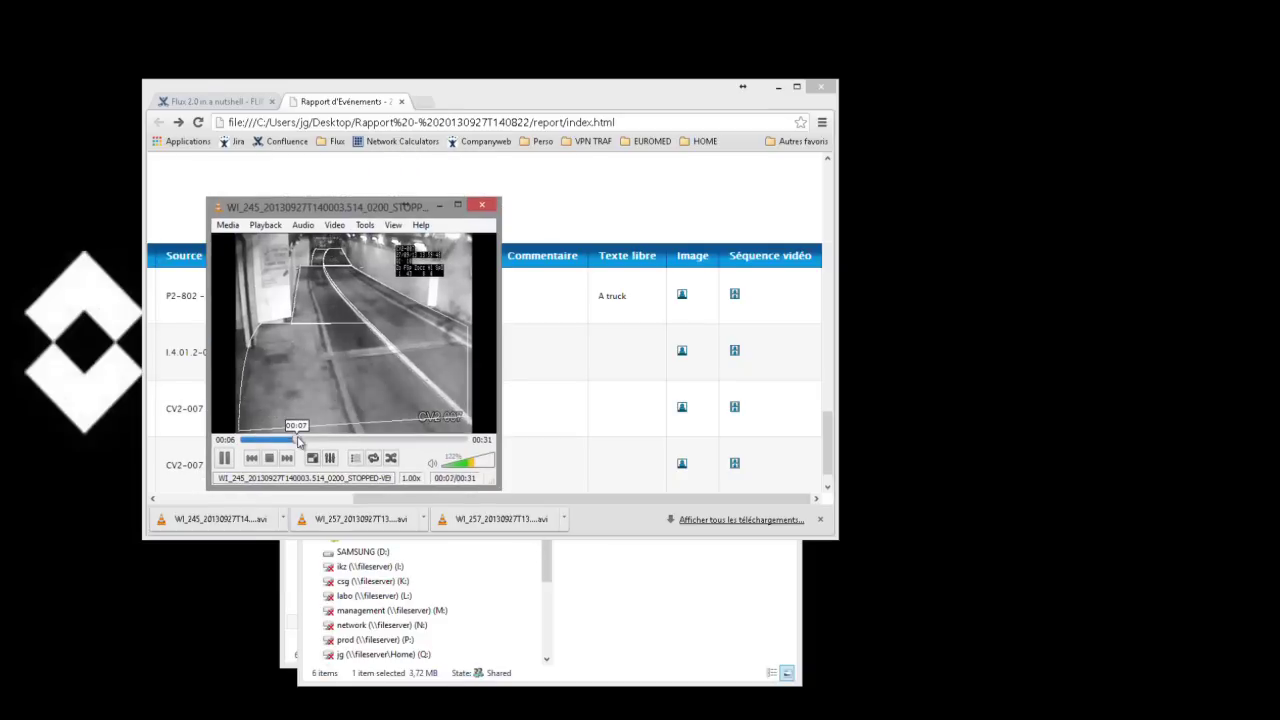
drag(298, 441, 342, 441)
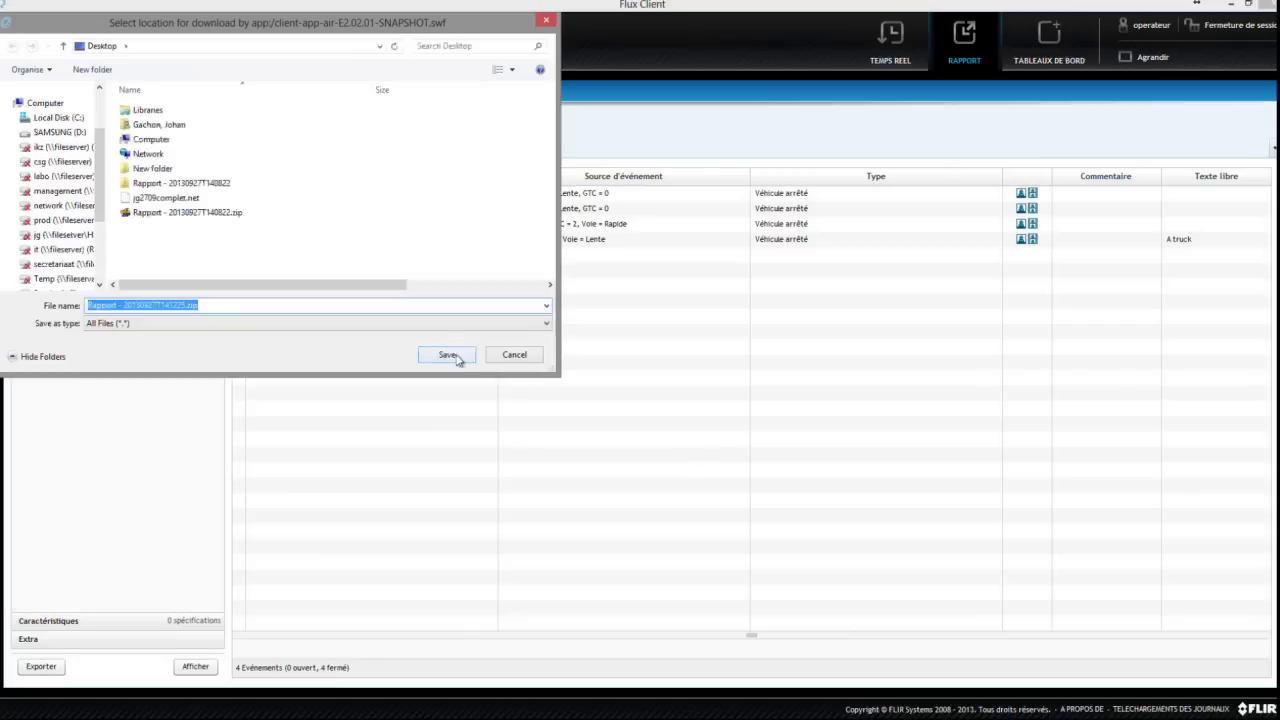
click(457, 357)
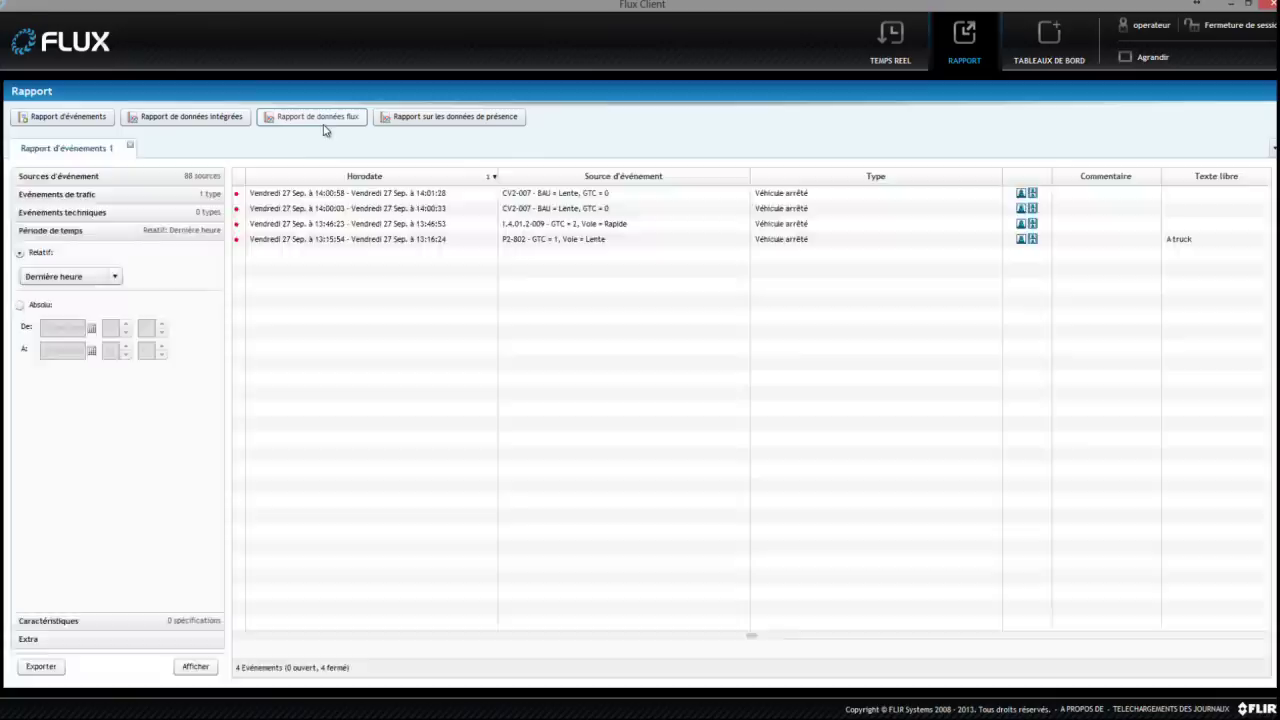
click(320, 119)
click(46, 257)
Build a flow report from P2-802 and a second detector with occupancy and speed, plotting km/h.
click(57, 375)
click(97, 414)
click(97, 454)
click(100, 569)
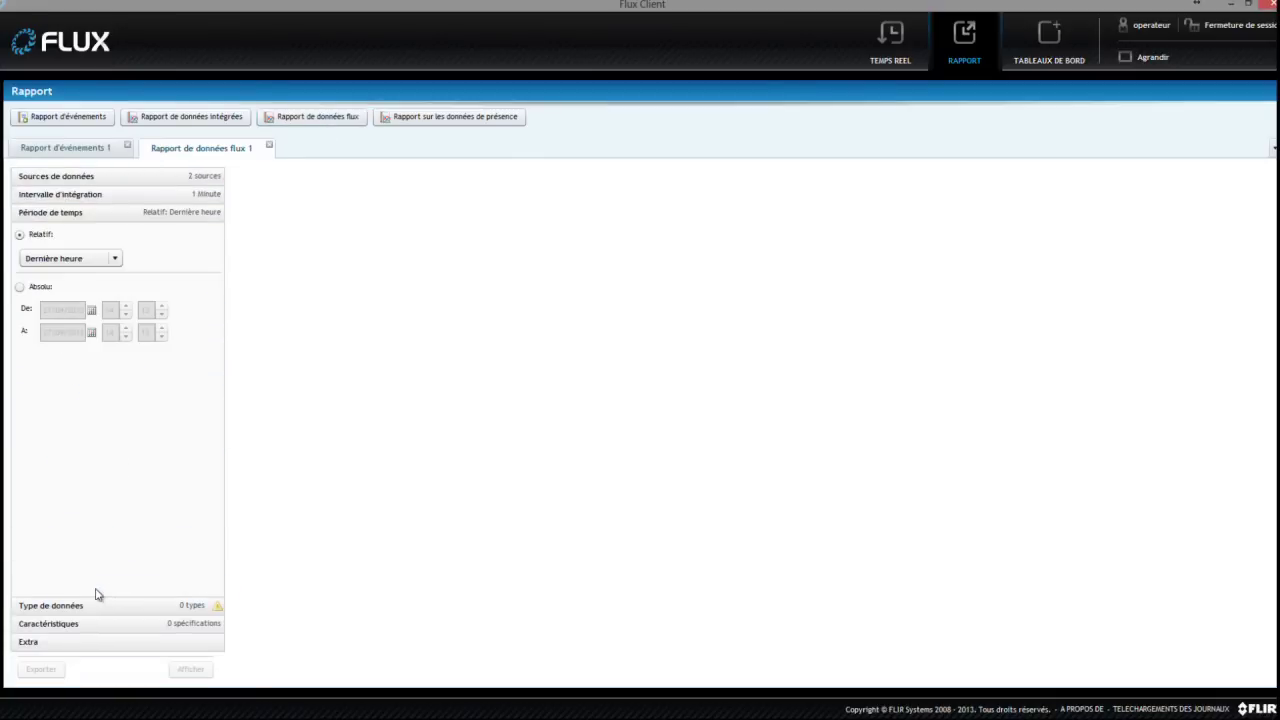
click(26, 269)
click(26, 252)
click(48, 623)
click(191, 669)
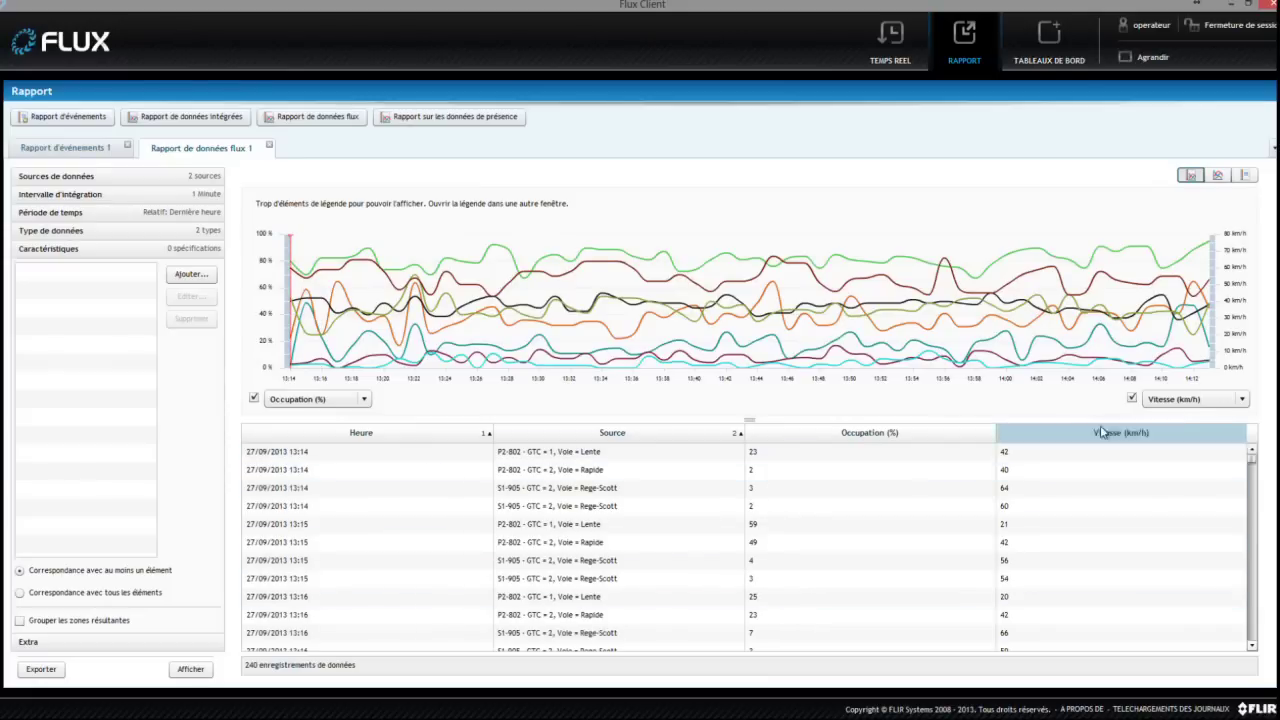
click(255, 398)
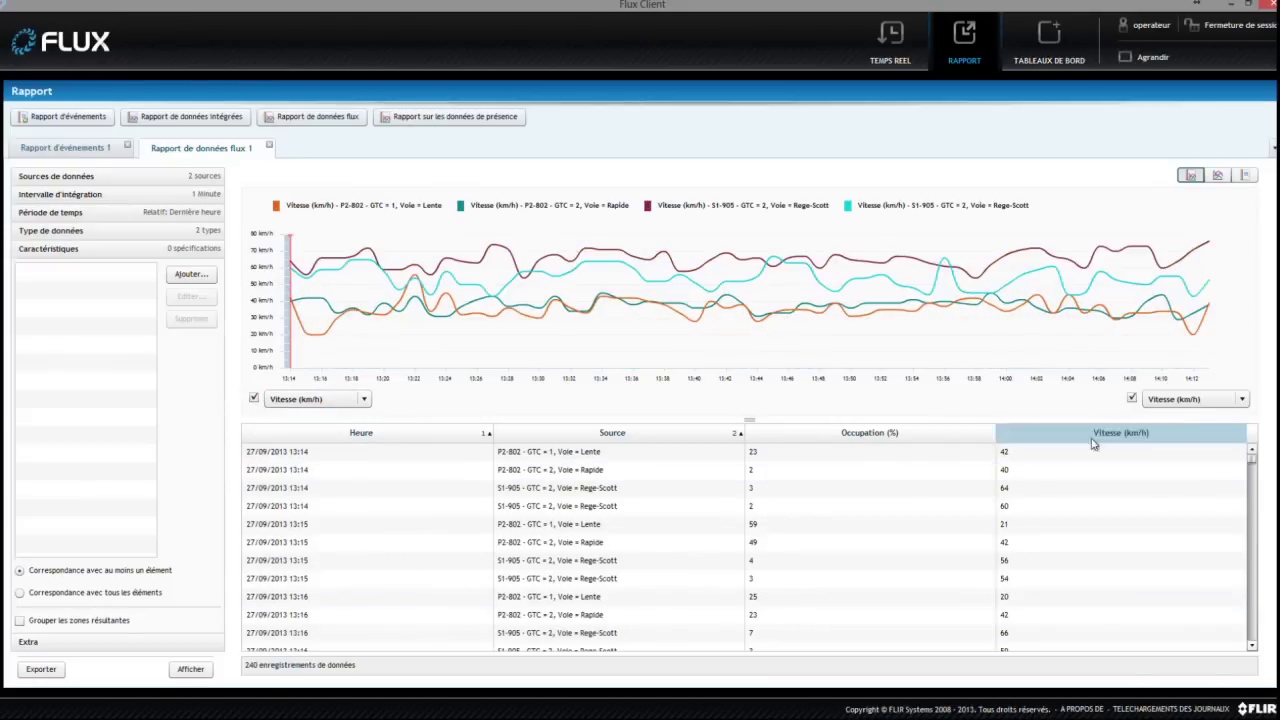
click(1218, 175)
click(1243, 176)
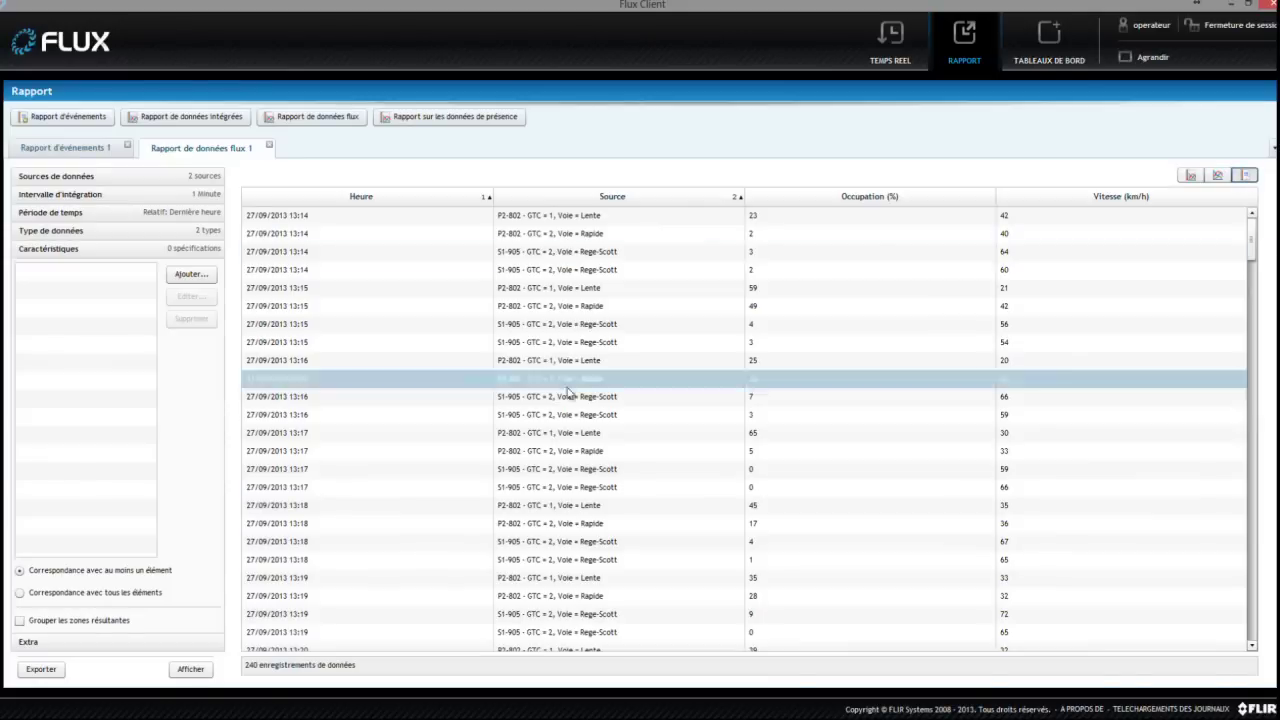
Export the flow report as a PNG chart, review the exports, widen column B, and close Excel.
click(44, 671)
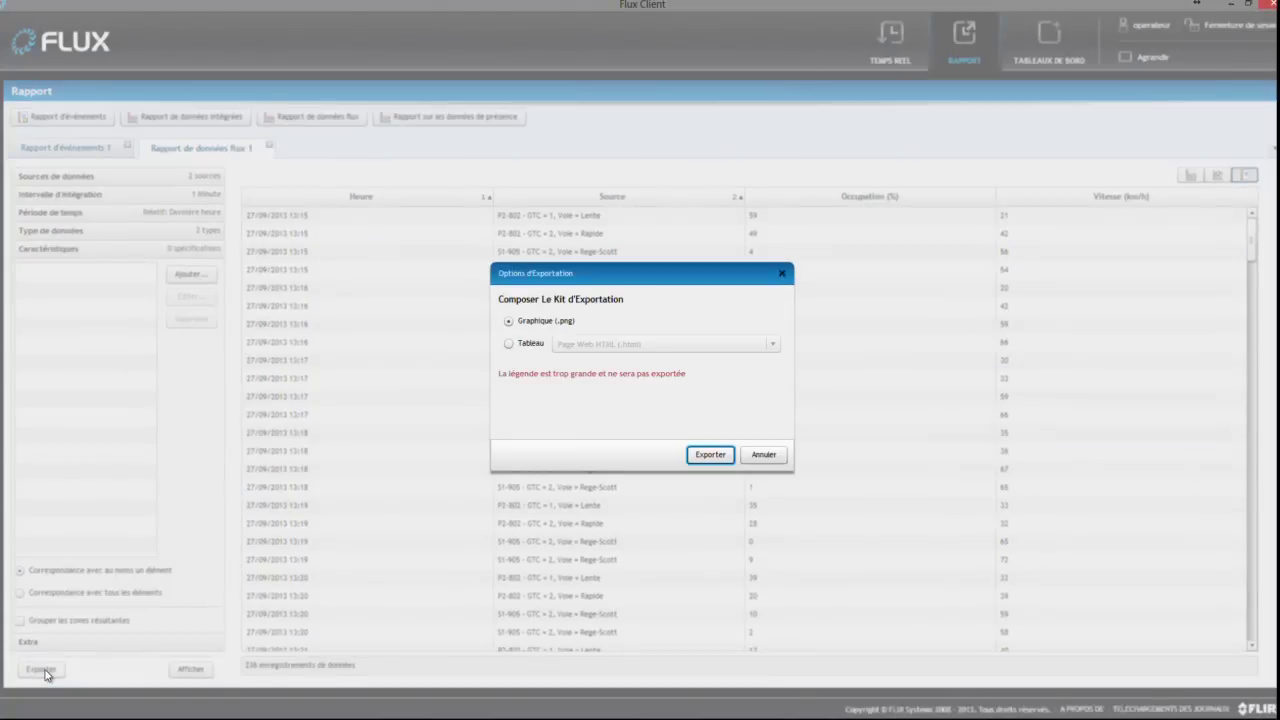
click(709, 455)
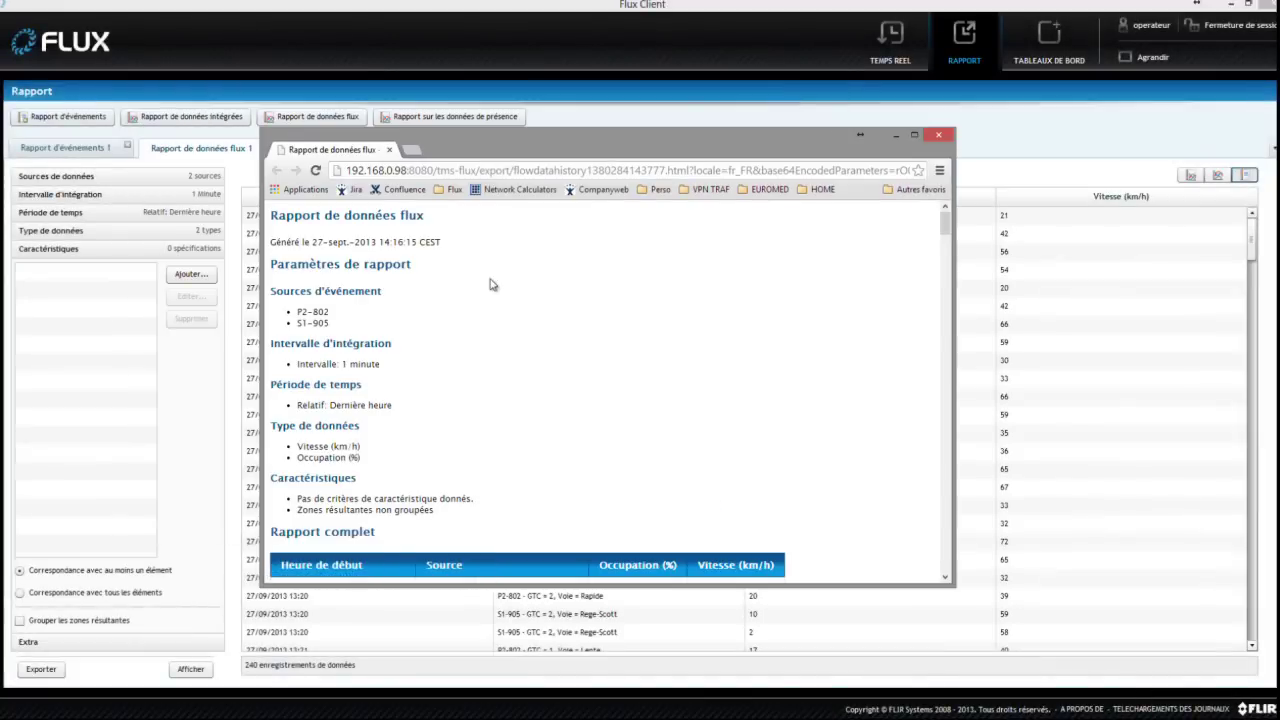
scroll(929, 323, down, 5)
scroll(940, 215, up, 2)
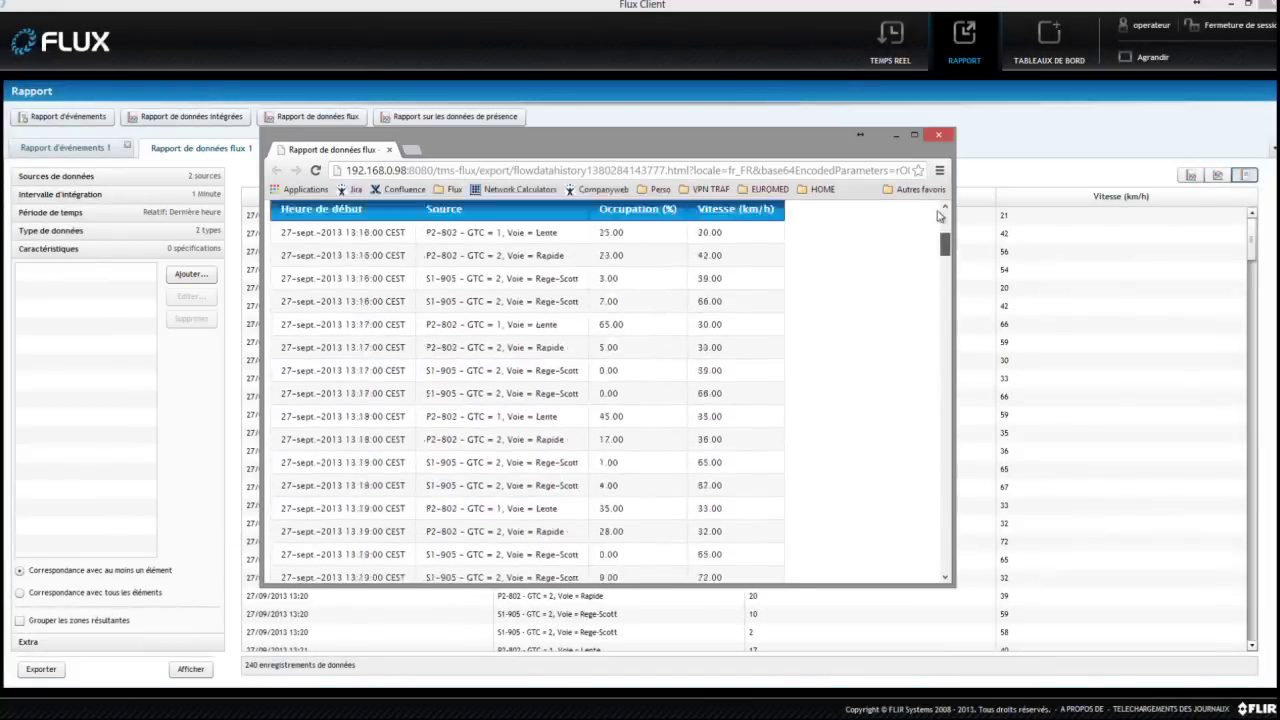
scroll(940, 215, up, 3)
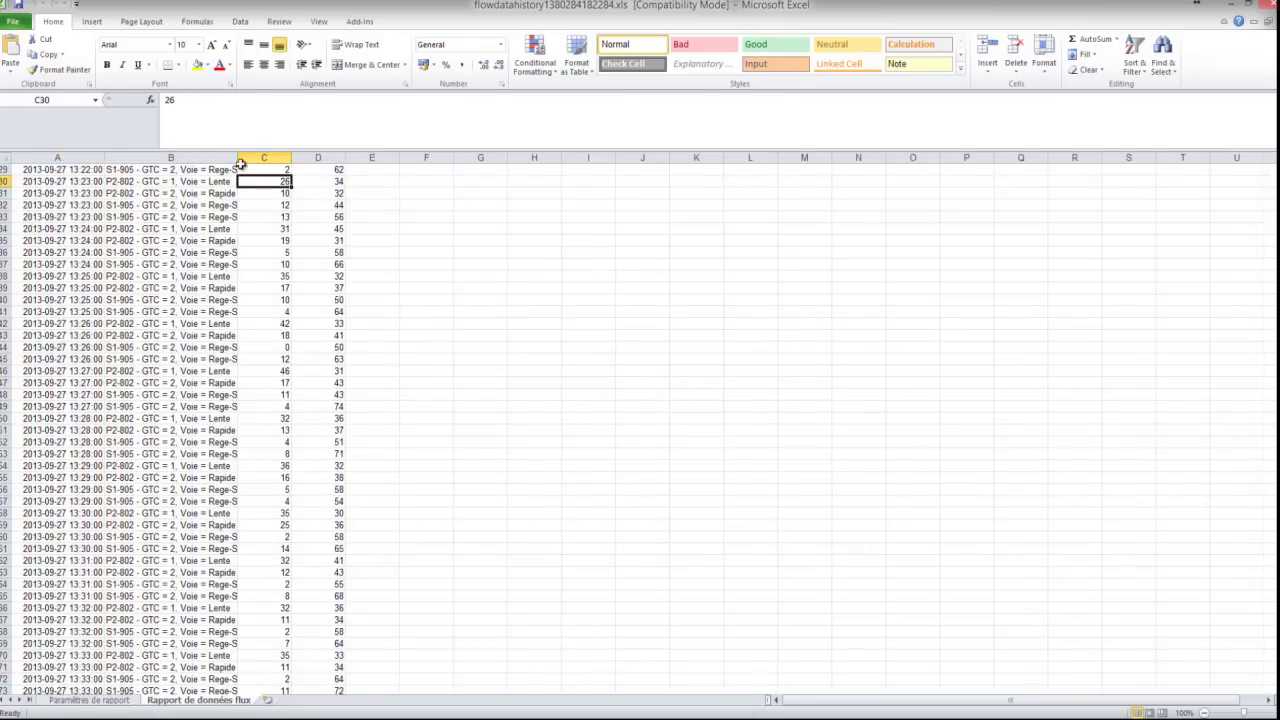
double_click(240, 163)
click(493, 241)
key(alt+F4)
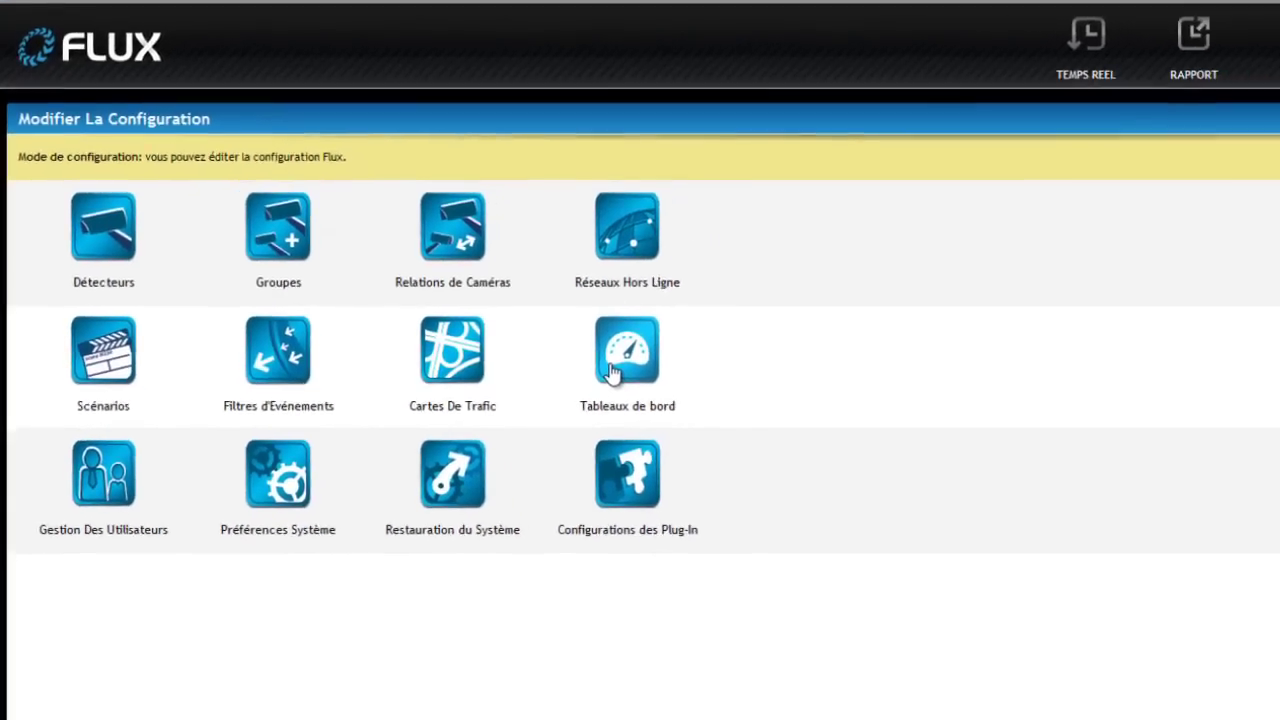
Create a new dashboard named My new dashboard with two stacked panes plus one tall pane.
click(617, 350)
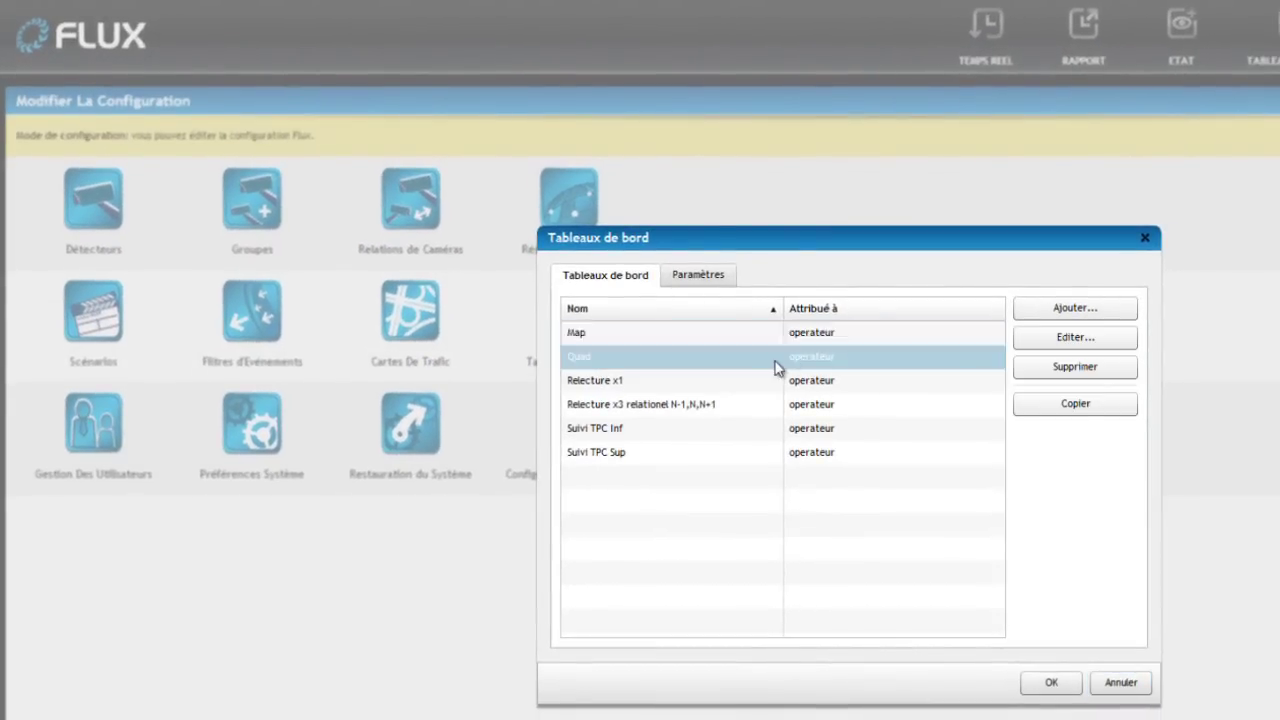
click(1094, 317)
key(ctrl+a)
text(My new dsa)
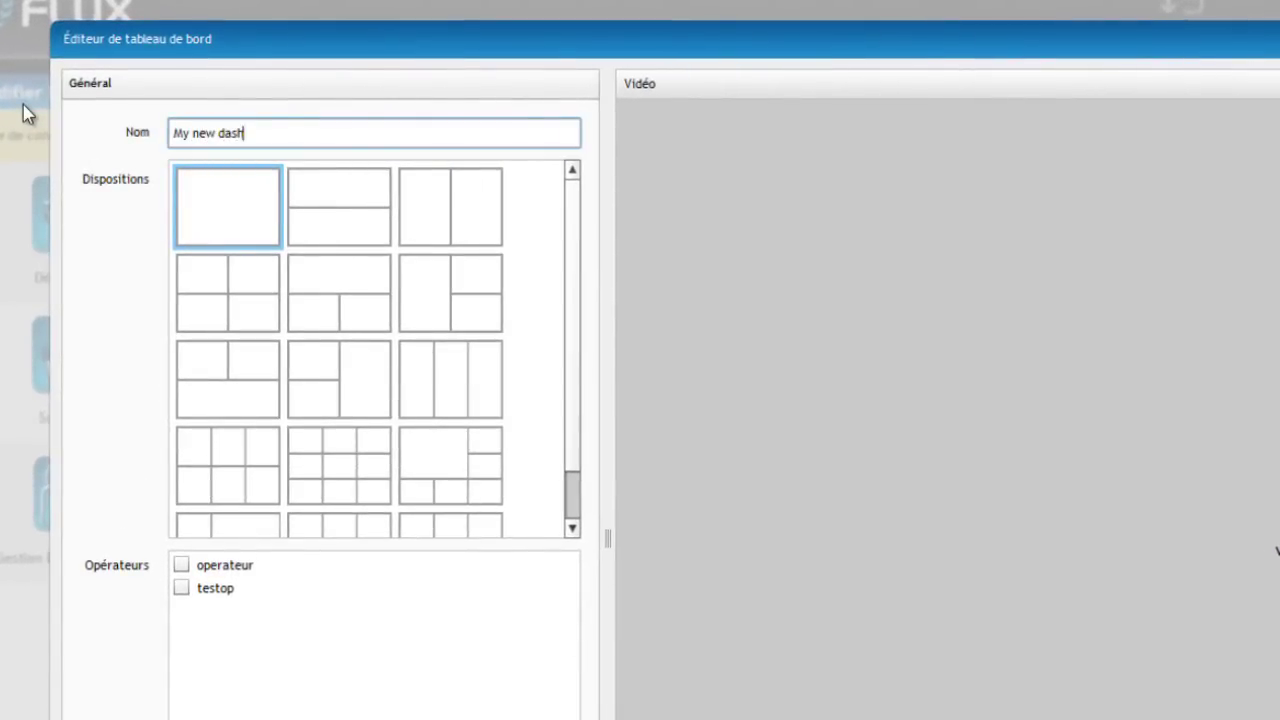
click(340, 410)
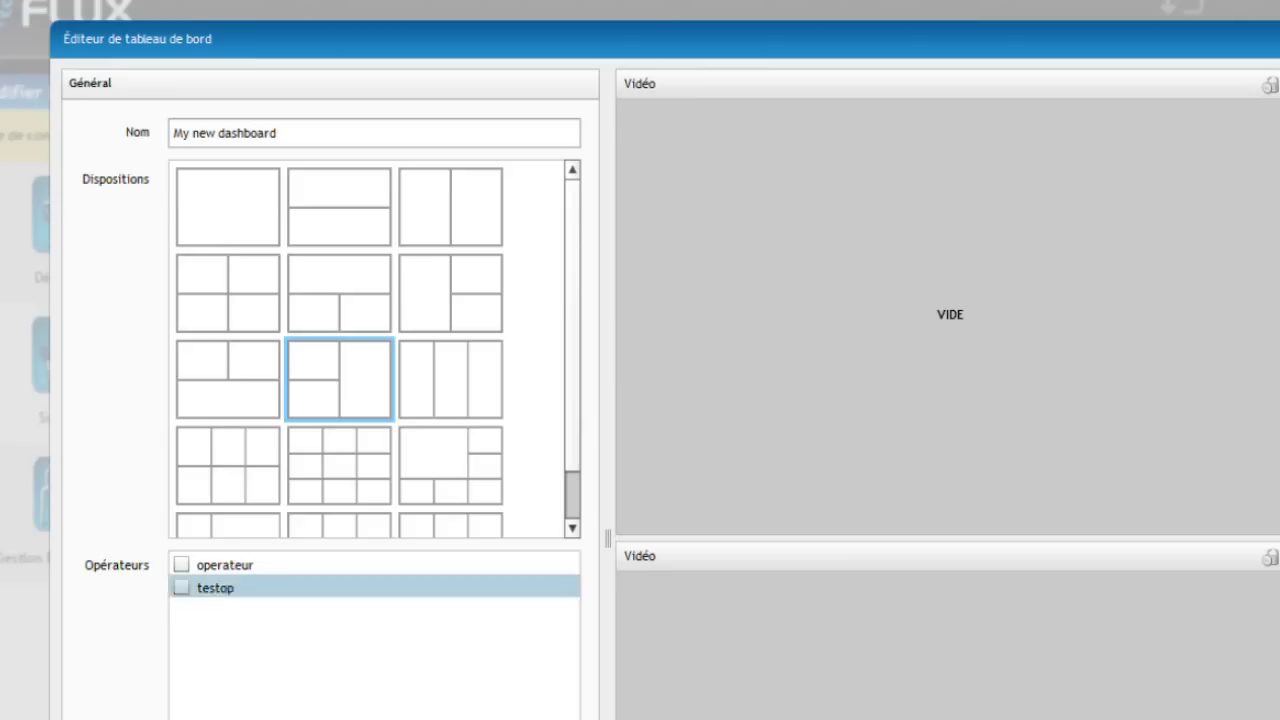
Place a traffic map in the top-left pane with navigator enabled and initial map TPC.
click(330, 715)
double_click(165, 153)
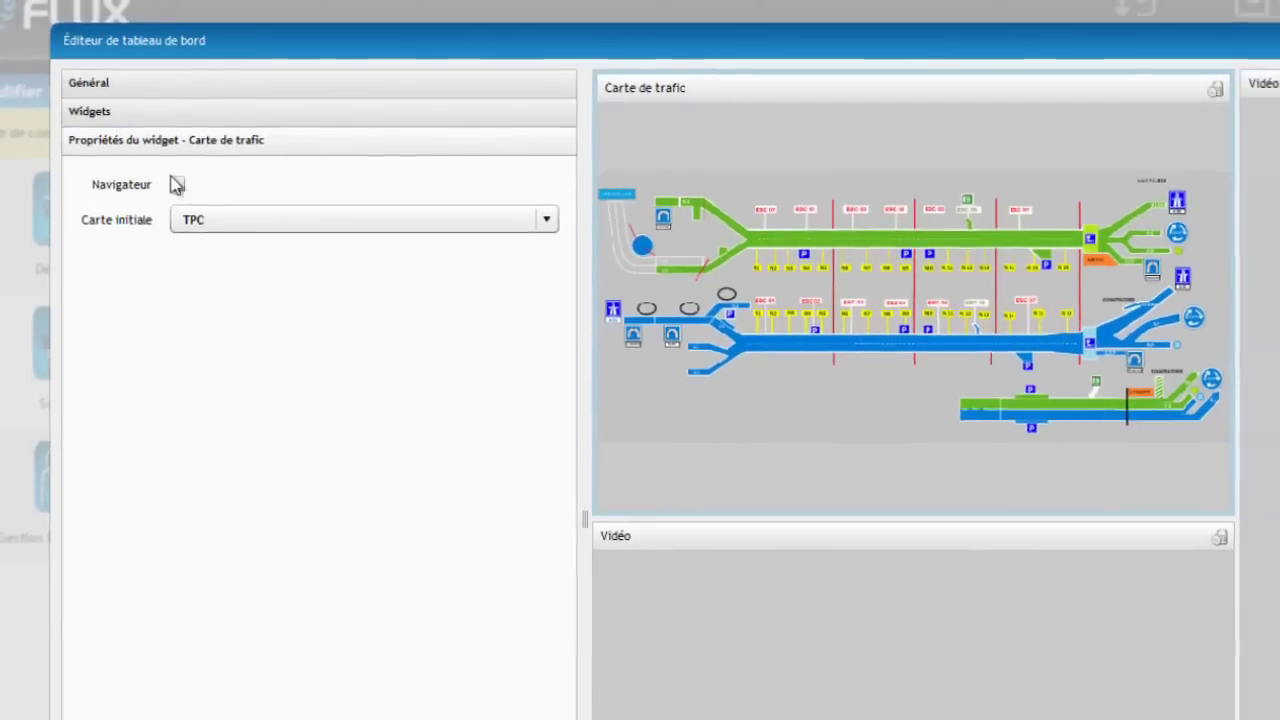
click(180, 188)
click(203, 226)
click(178, 224)
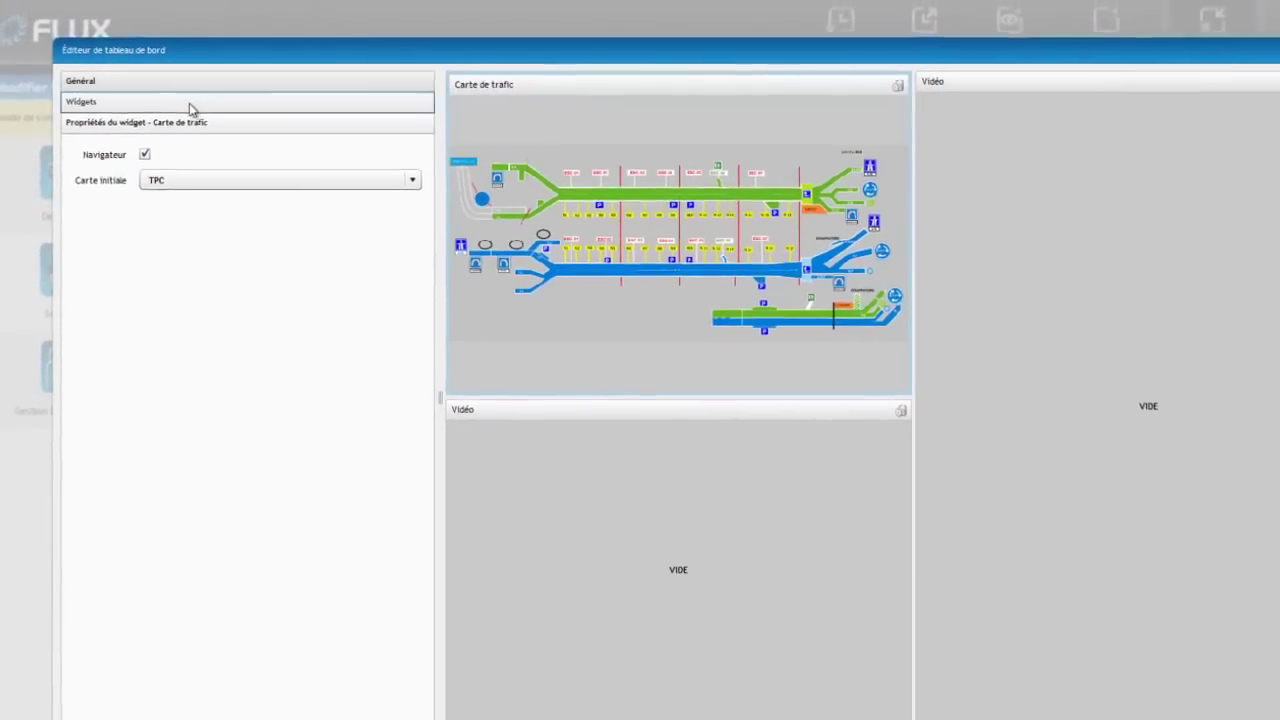
Add a fixed video widget to the right-hand pane.
click(194, 107)
drag(200, 176, 1038, 340)
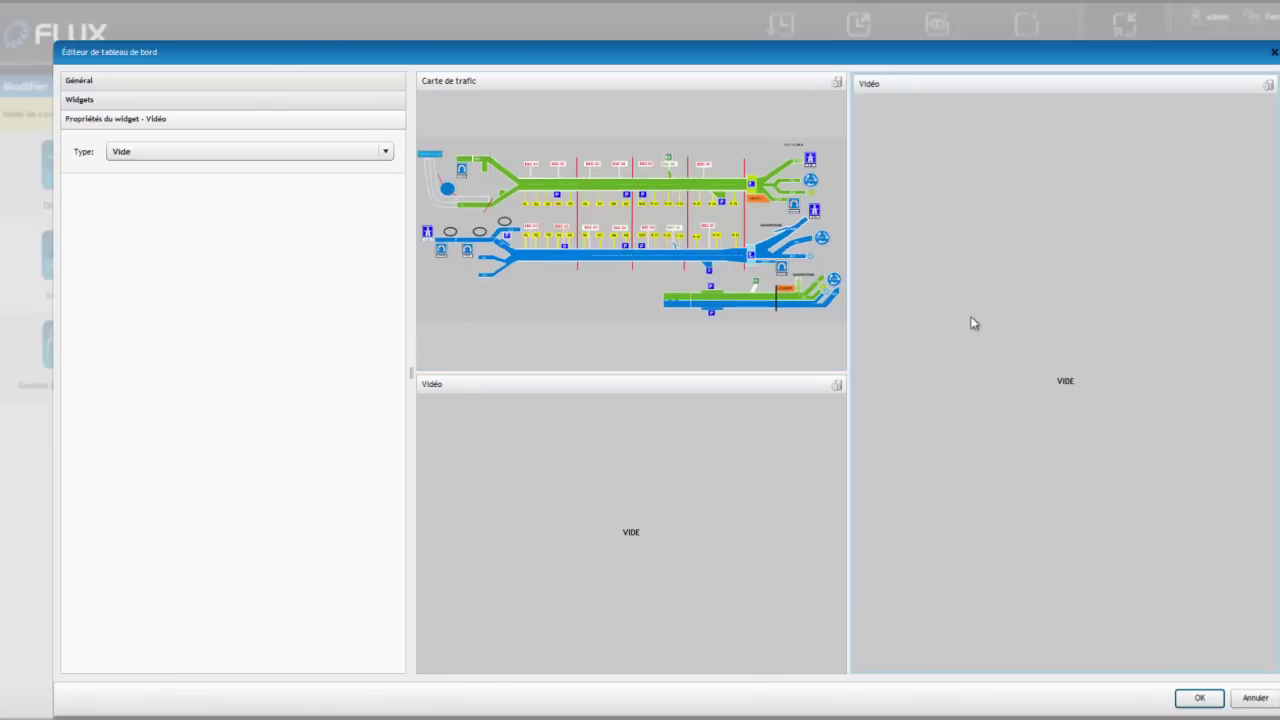
click(356, 152)
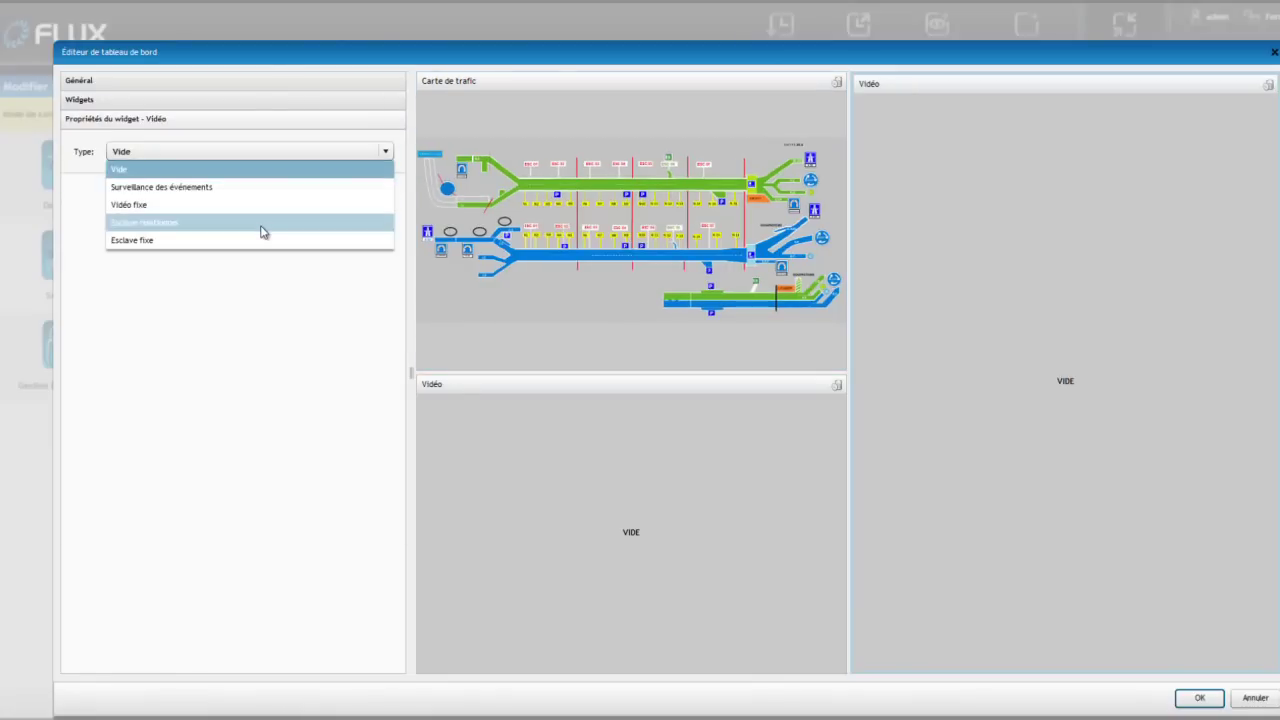
click(262, 207)
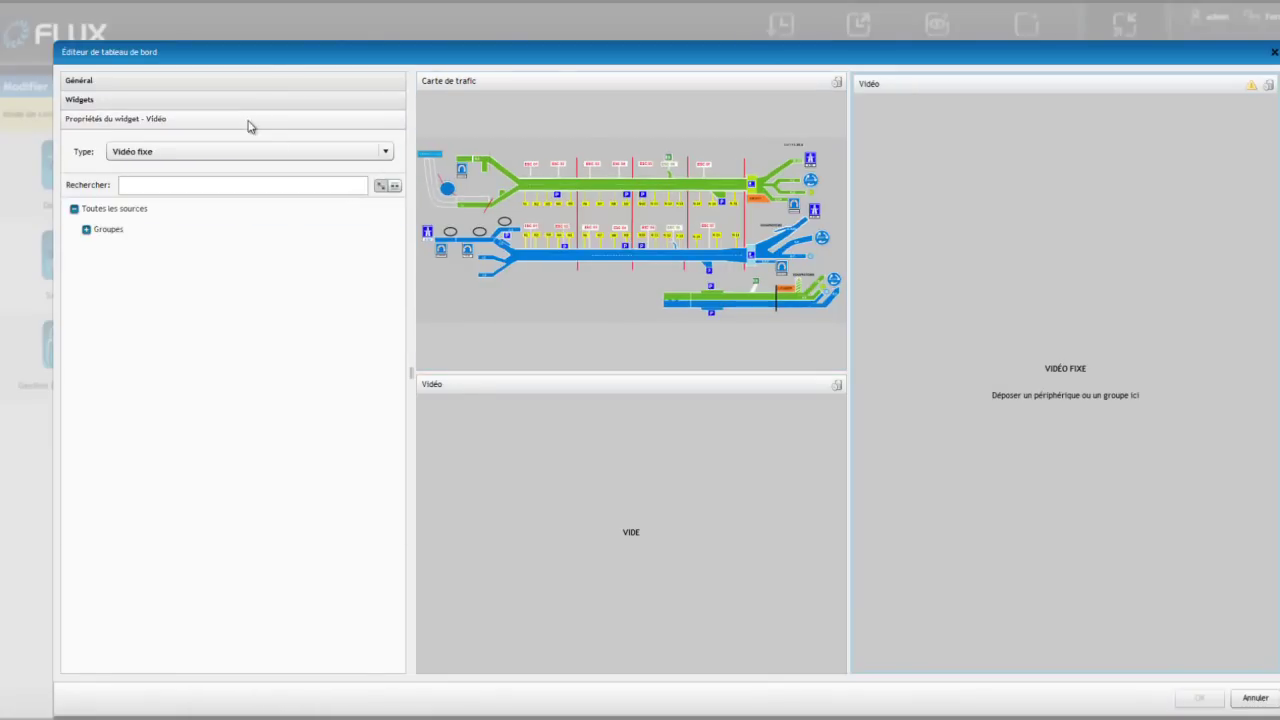
Add an image event monitor on TPC-Sup-Sortie watching Chute d'objet and Fumée events.
click(240, 101)
drag(202, 165, 551, 457)
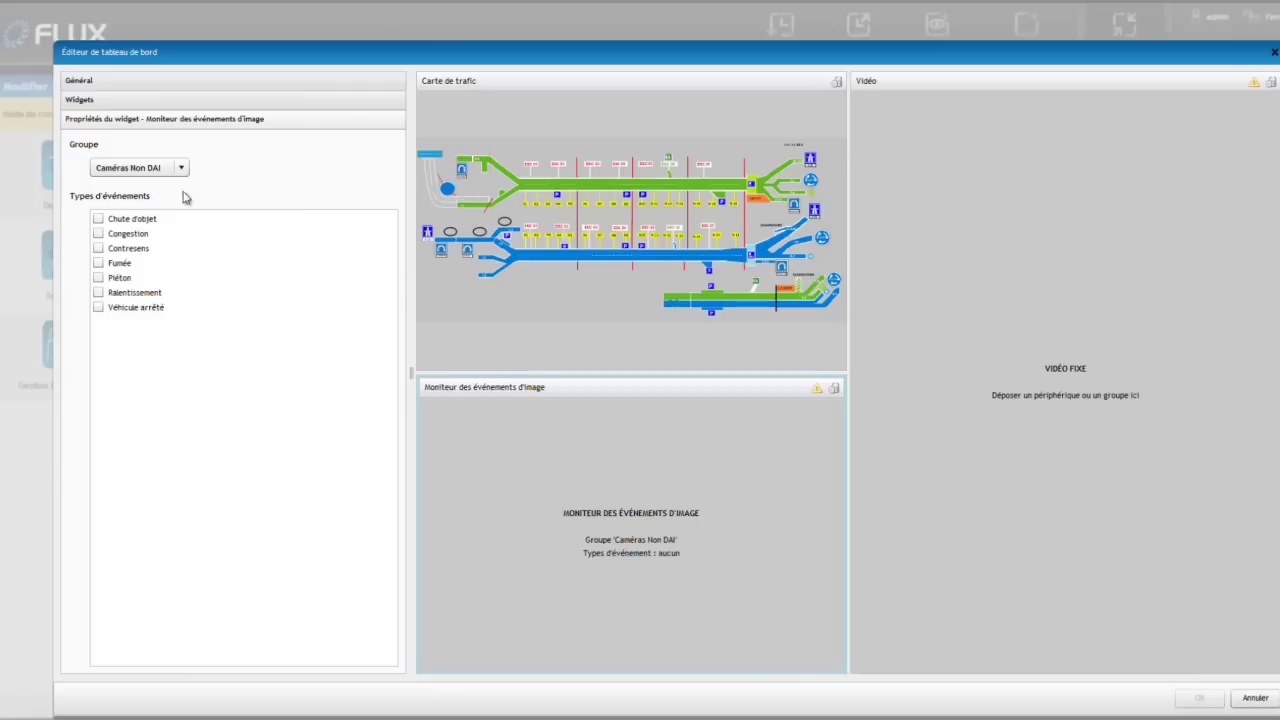
click(124, 224)
click(98, 218)
click(98, 263)
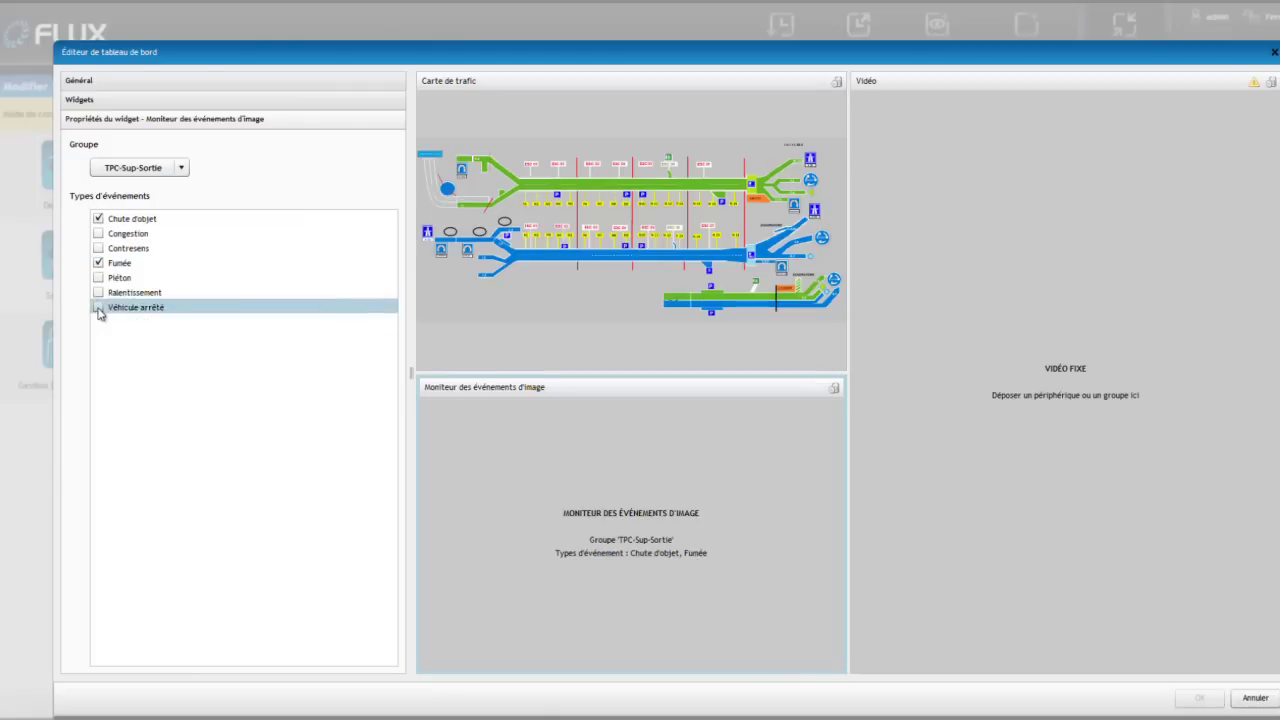
Feed the right-hand fixed video from the Caméras DAI group.
click(1005, 398)
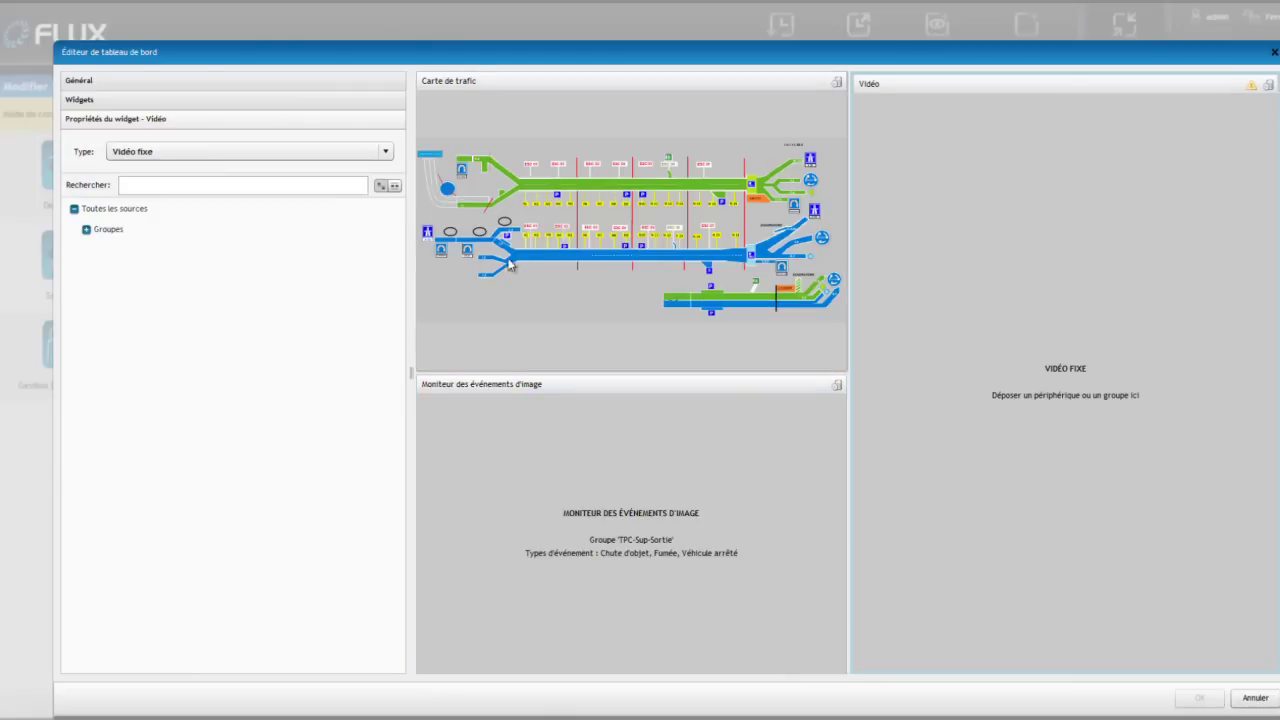
drag(212, 246, 1060, 280)
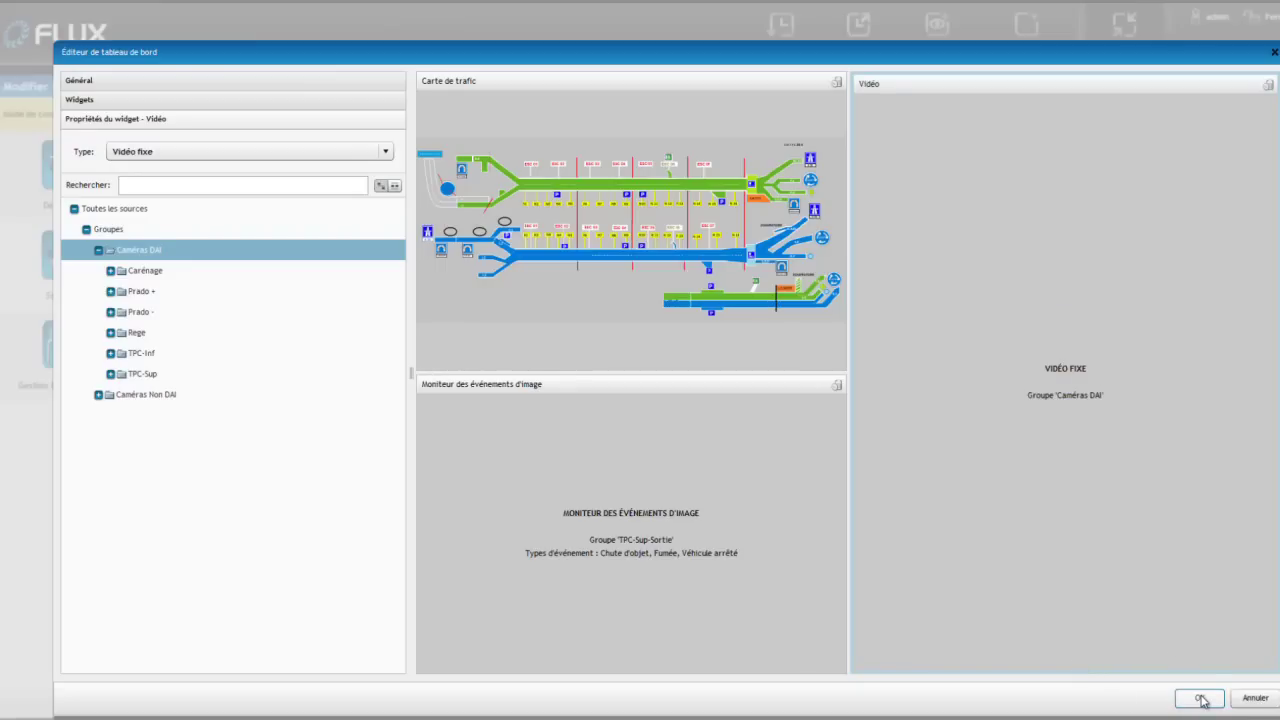
click(165, 82)
Save the dashboard, then edit My new dashboard with a three-column layout.
click(1200, 698)
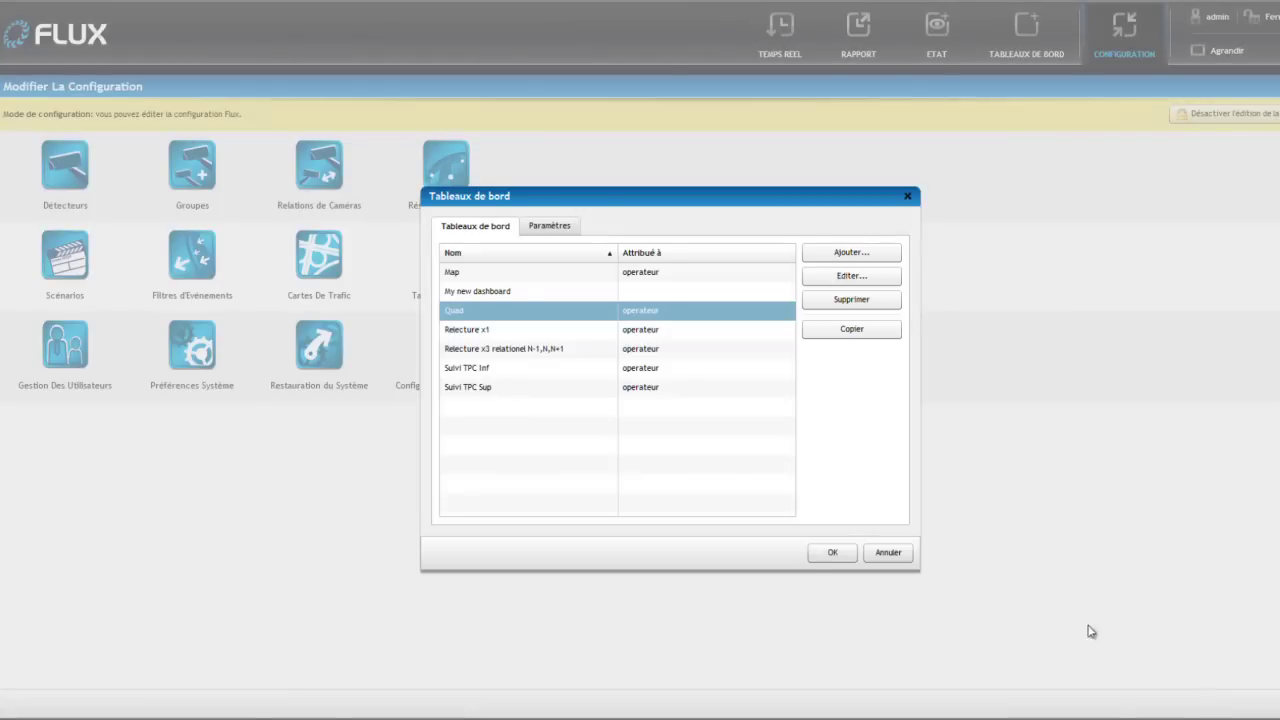
click(606, 293)
click(851, 275)
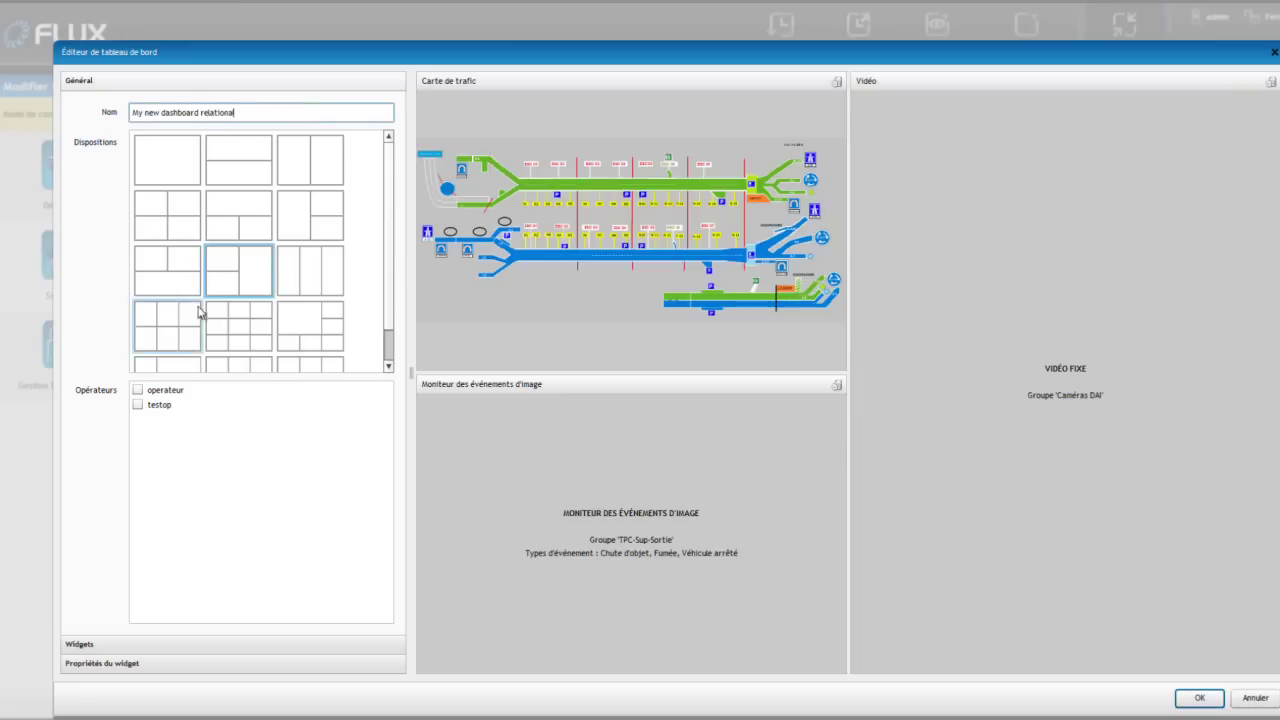
click(300, 273)
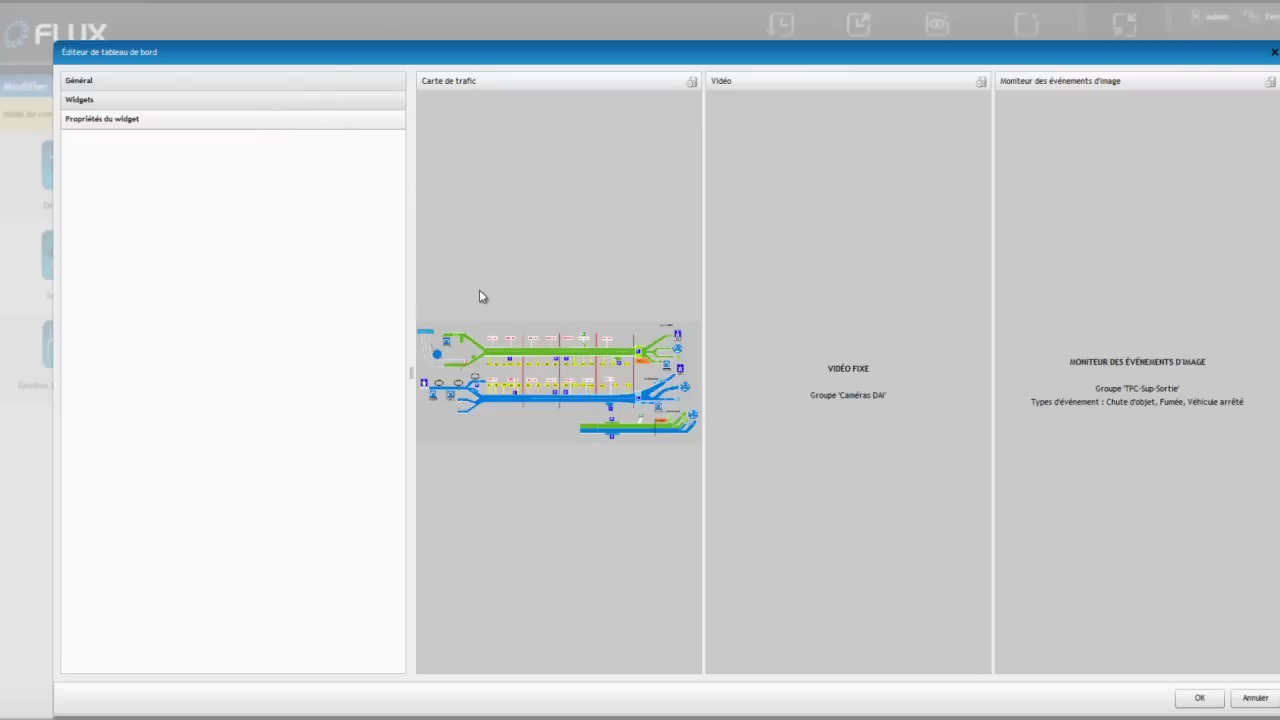
Place a video widget in each of the three columns.
click(295, 104)
drag(234, 175, 510, 270)
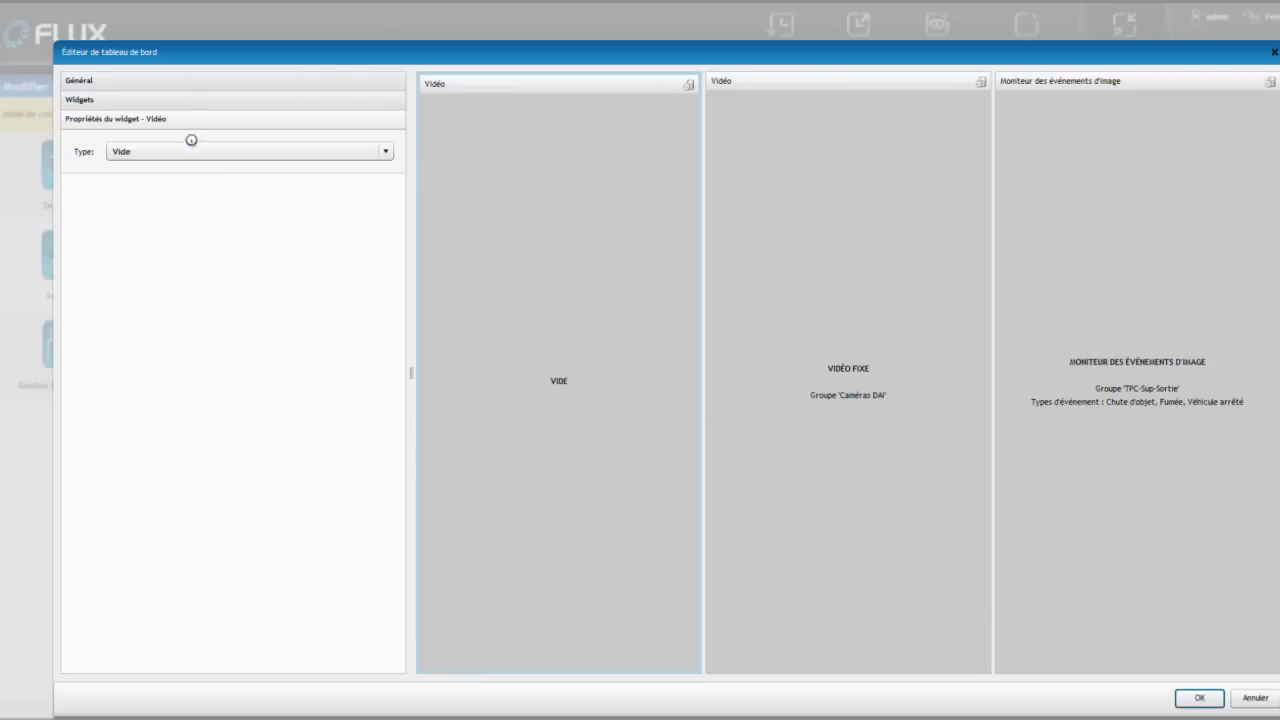
click(160, 100)
drag(150, 180, 772, 280)
click(160, 104)
drag(194, 177, 1130, 280)
Make the first and third videos relational slaves with the middle video as their master.
click(752, 277)
click(317, 153)
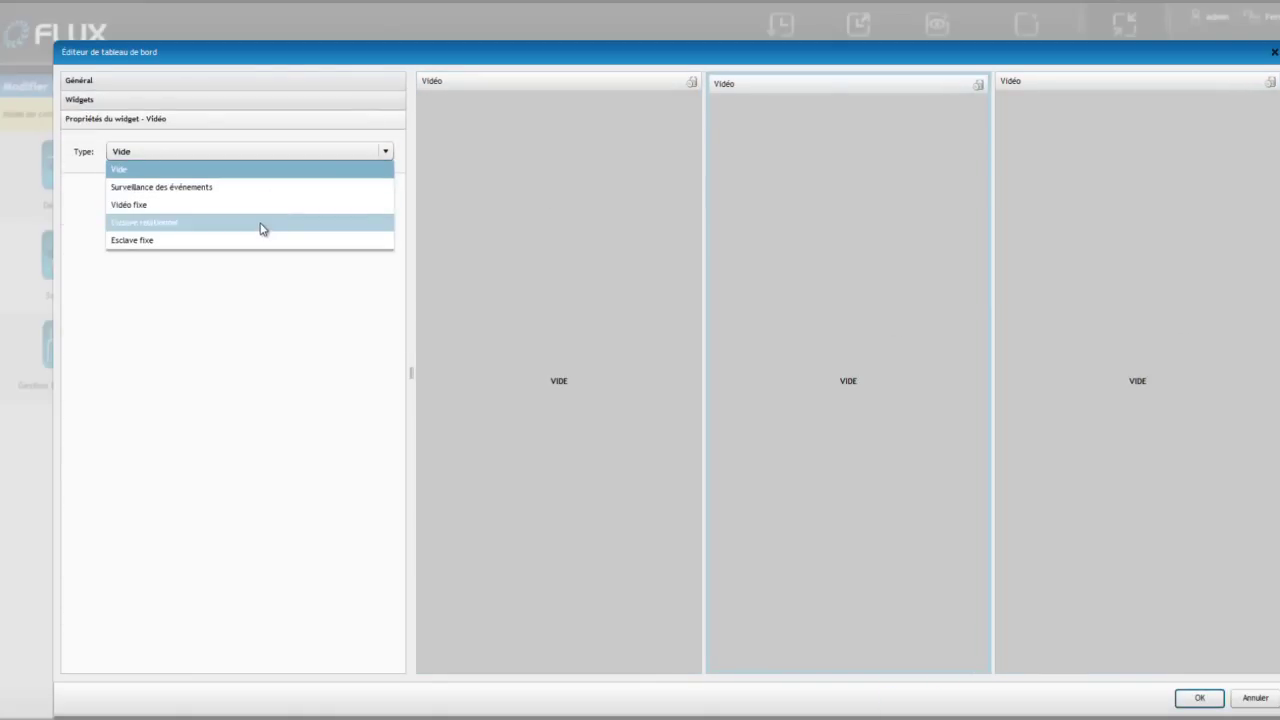
click(503, 271)
click(300, 151)
click(251, 222)
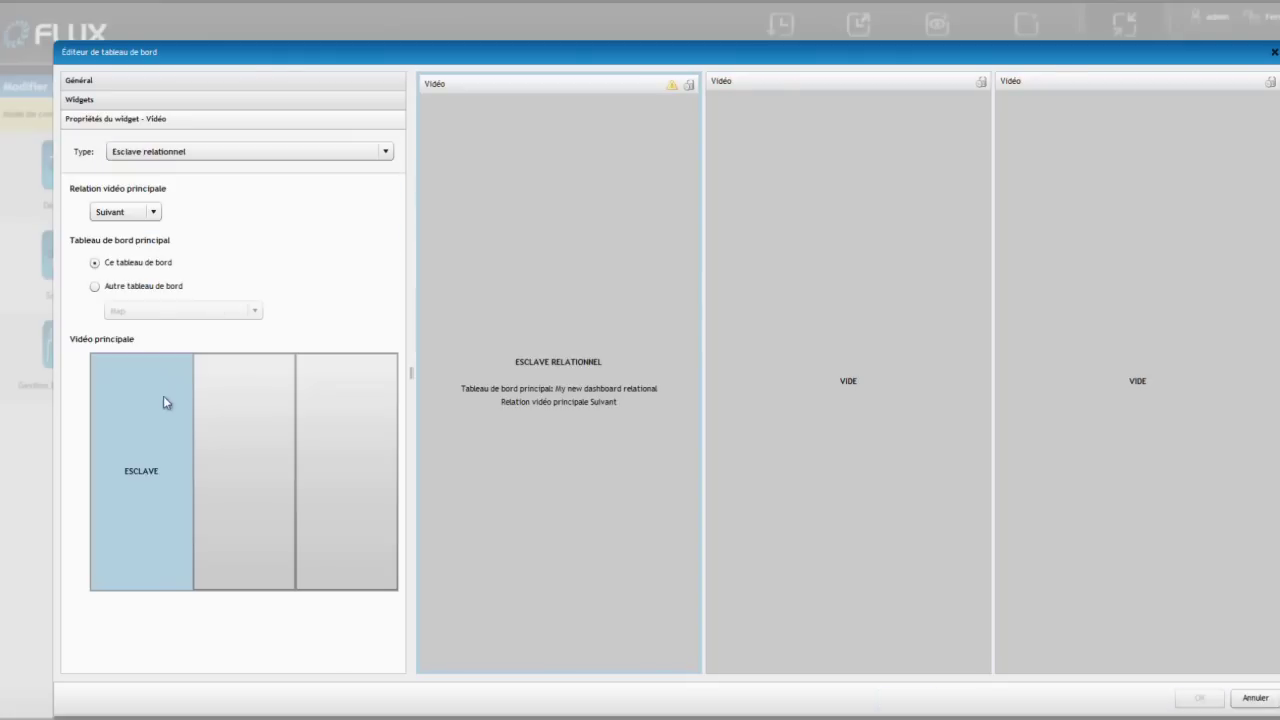
click(209, 383)
click(140, 212)
click(1000, 391)
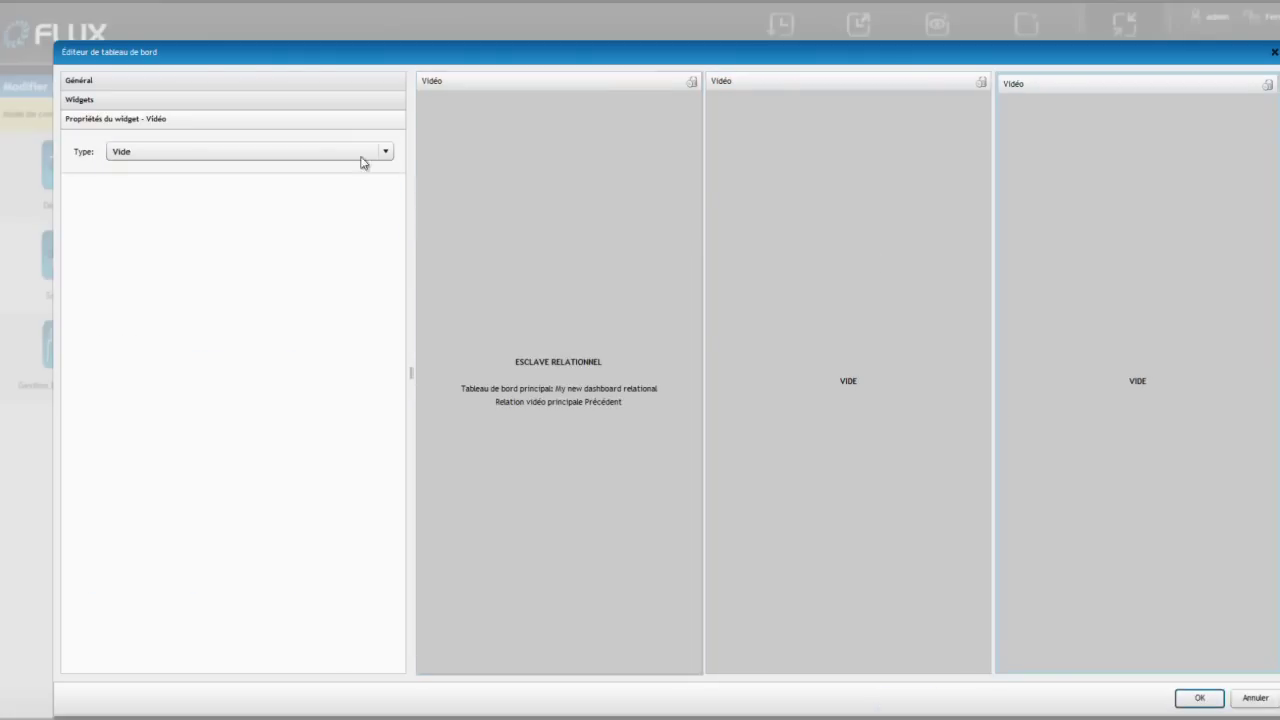
click(362, 154)
click(286, 223)
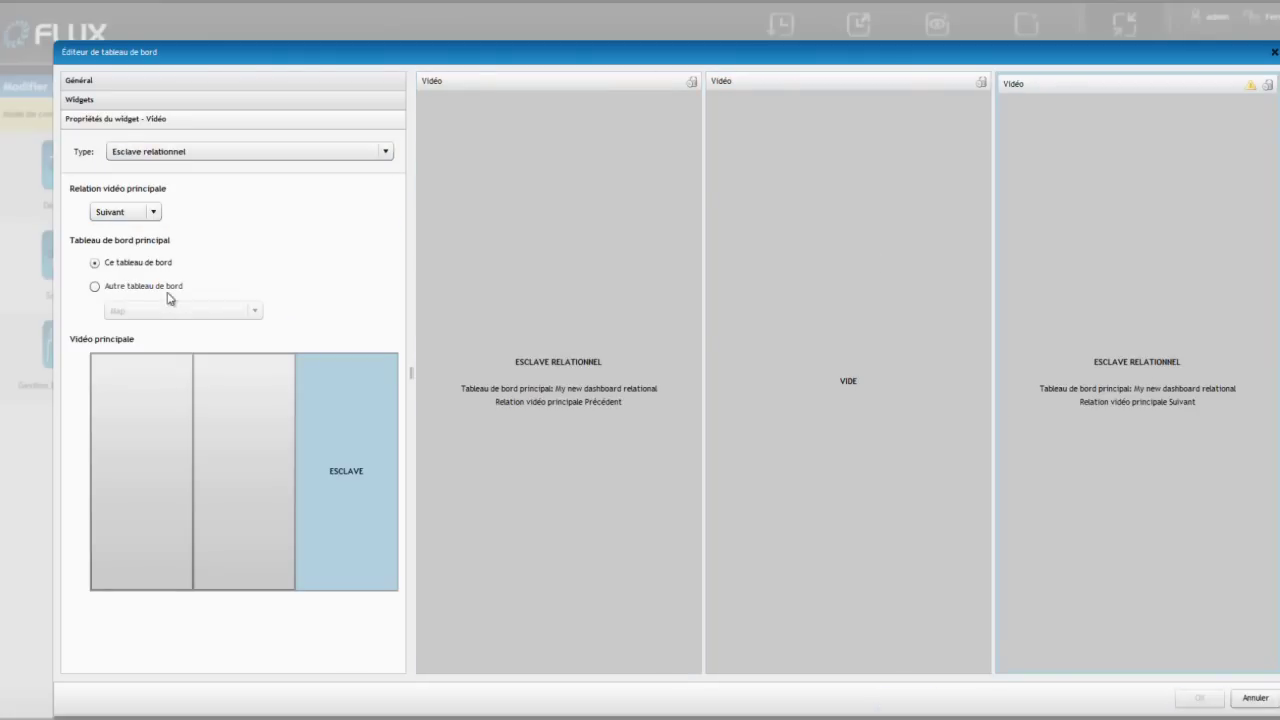
click(266, 429)
Save the changes, load My new dashboard relational, and show camera P2-802 in the middle panel.
click(1212, 702)
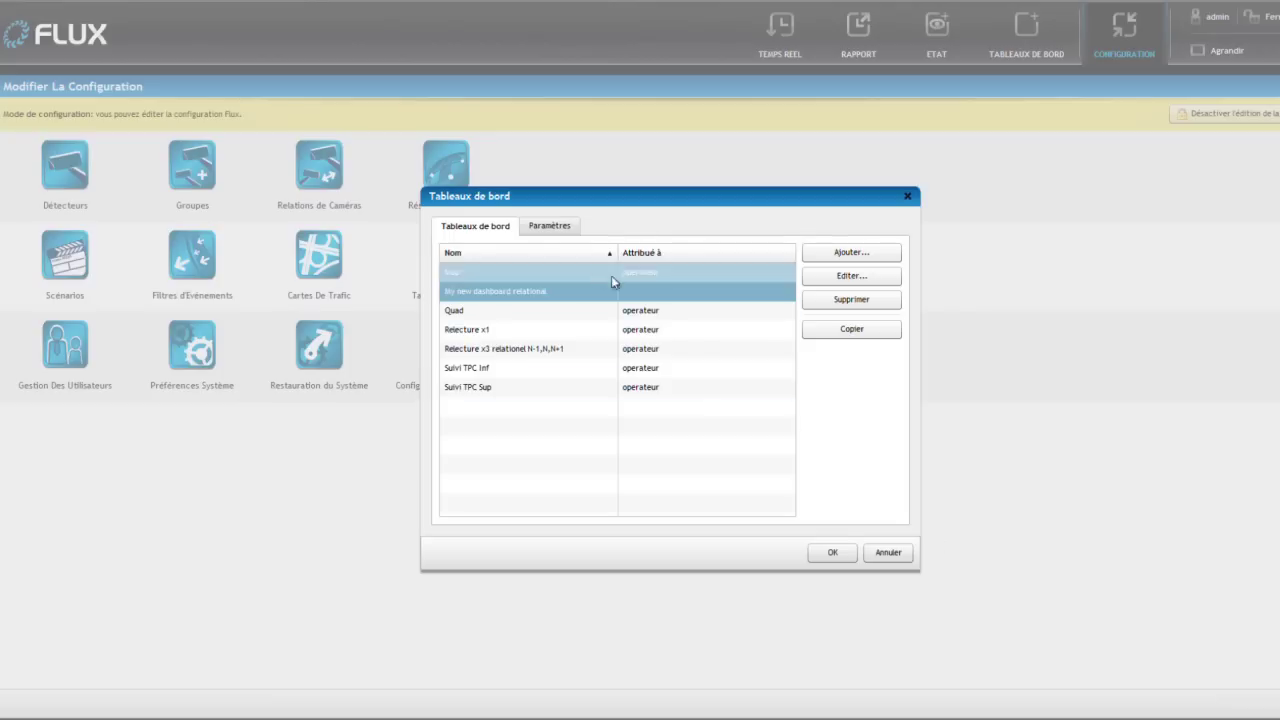
click(830, 554)
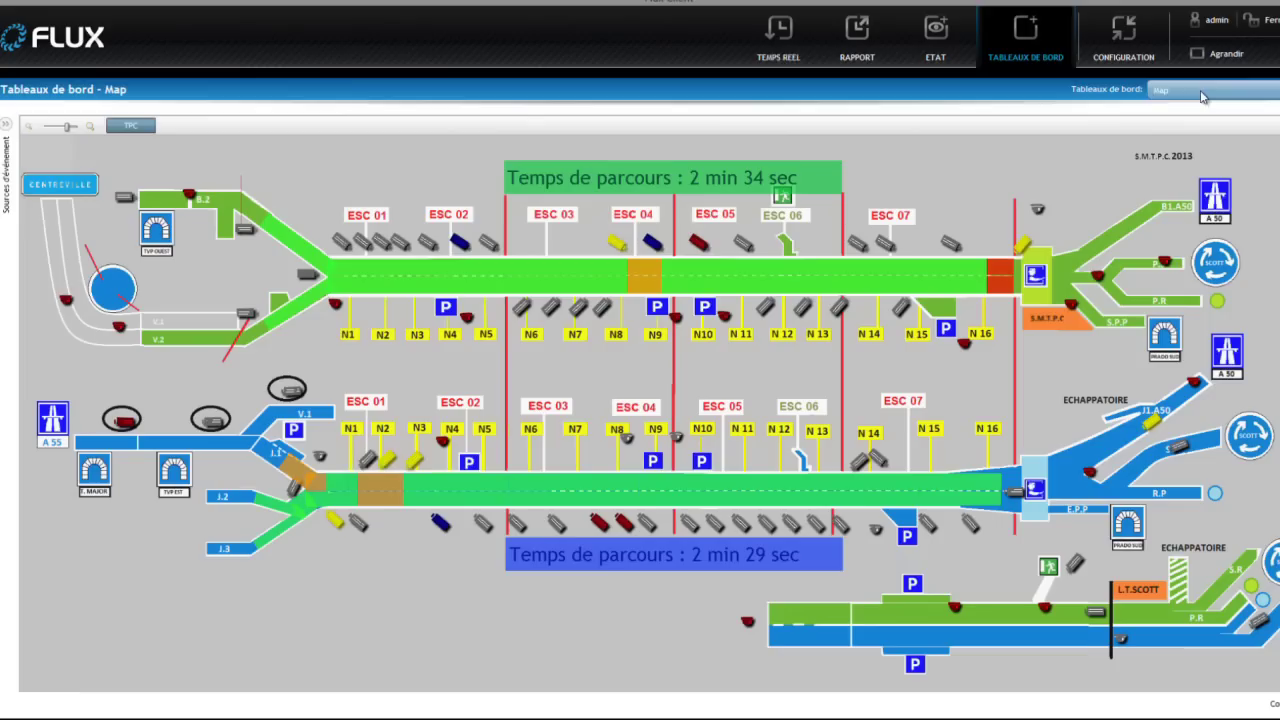
click(1210, 90)
click(1195, 130)
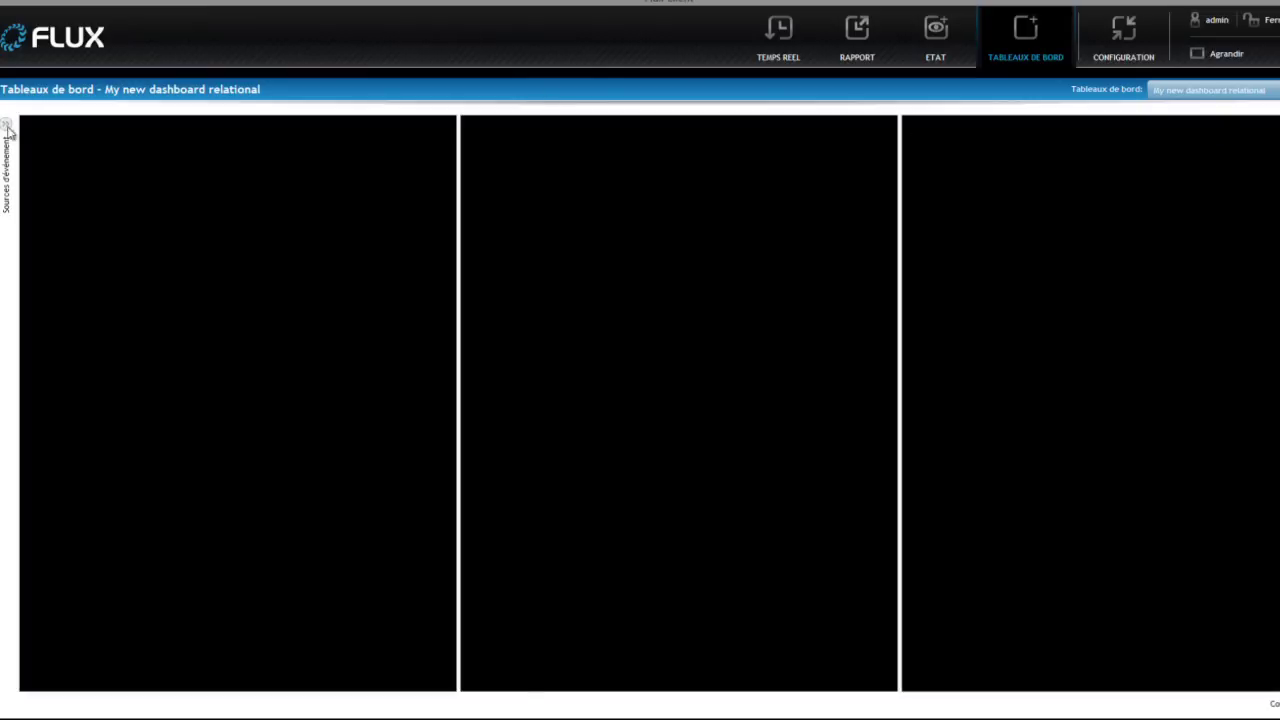
click(25, 189)
click(37, 209)
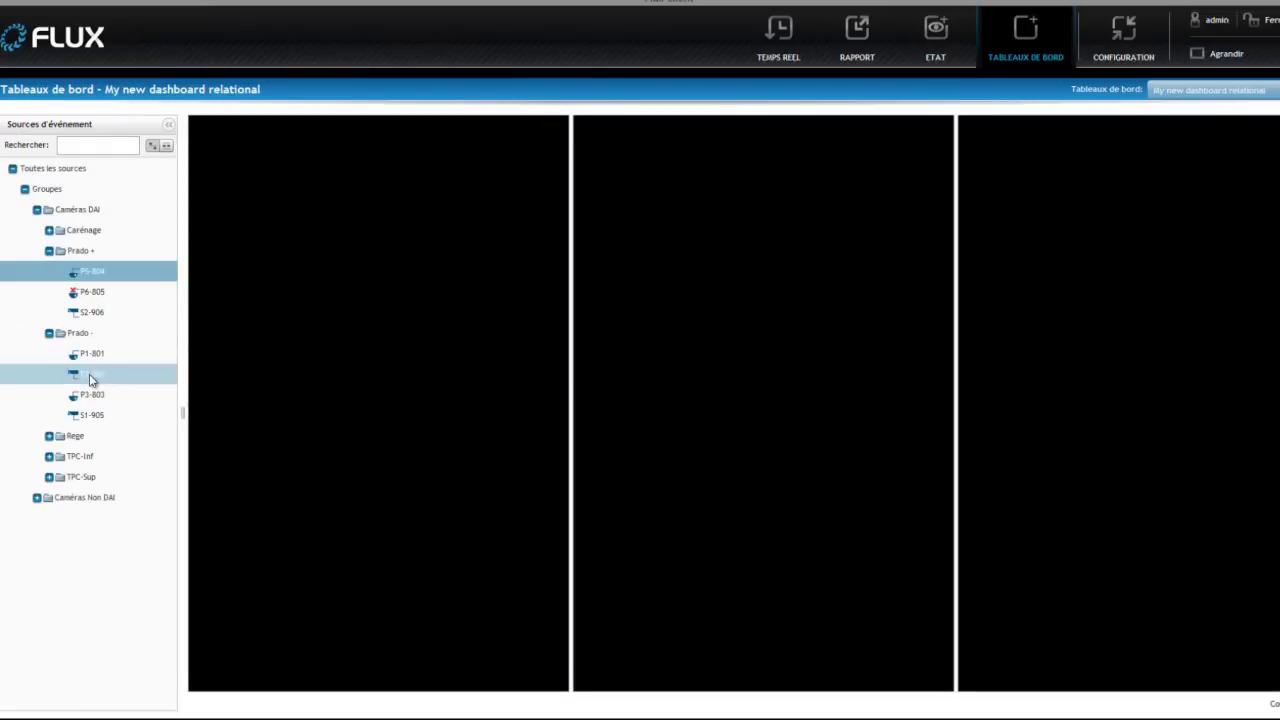
drag(92, 374, 681, 367)
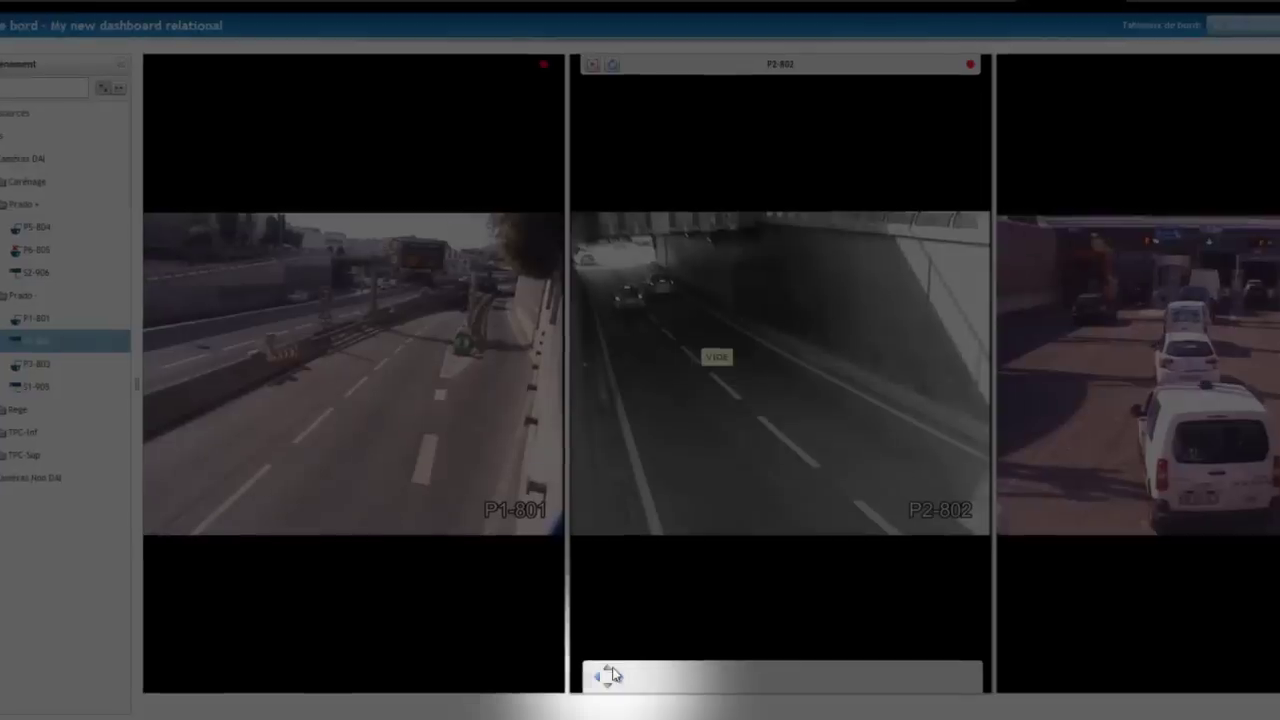